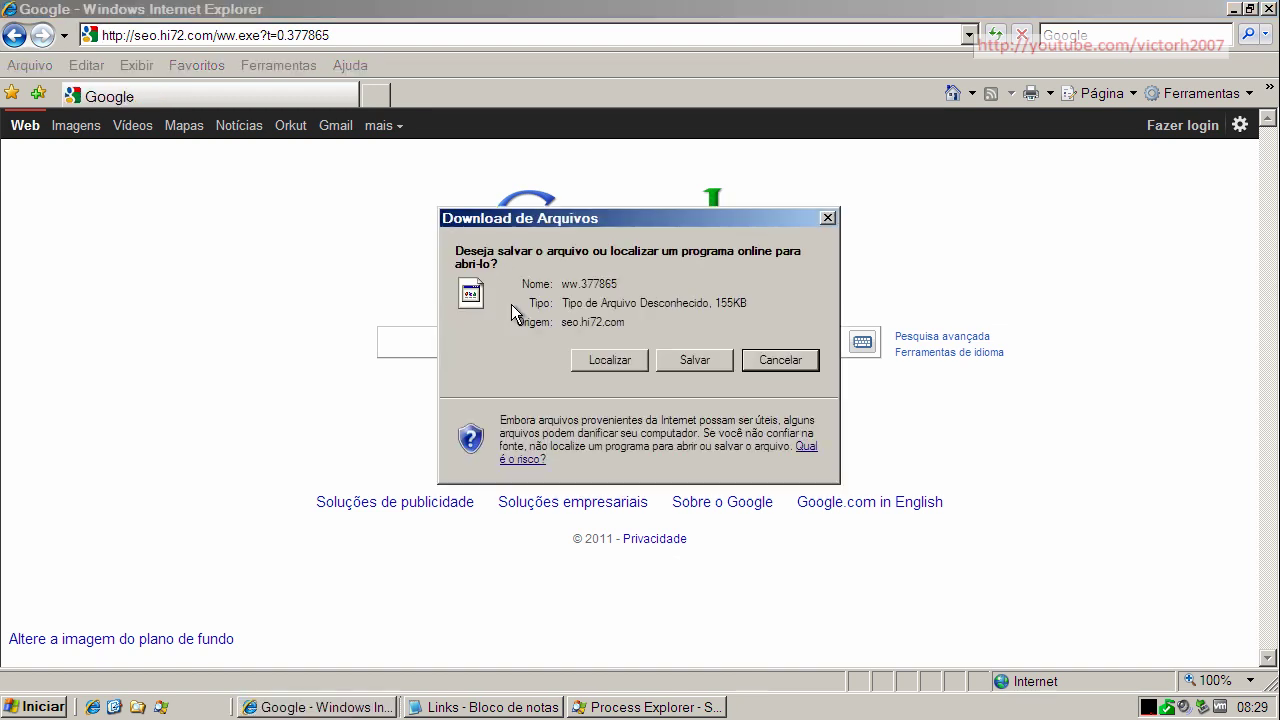
# Step: Try to save the download from seo.hi72.com as ww.exe in Meus documentos
pyautogui.click(678, 362)
pyautogui.click(689, 600)
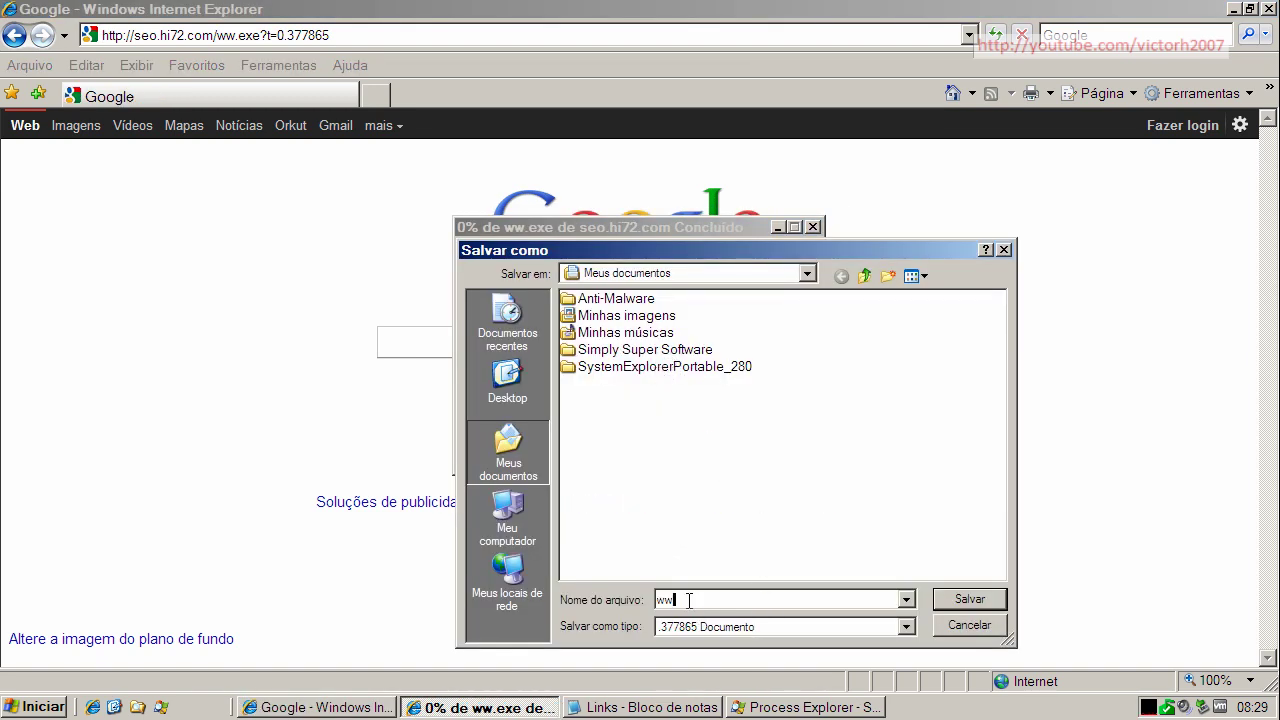
pyautogui.write('.exe')
pyautogui.click(969, 599)
# Step: Cancel the ww.exe download and have Microsoft Security Essentials clean the detected threat
pyautogui.click(668, 421)
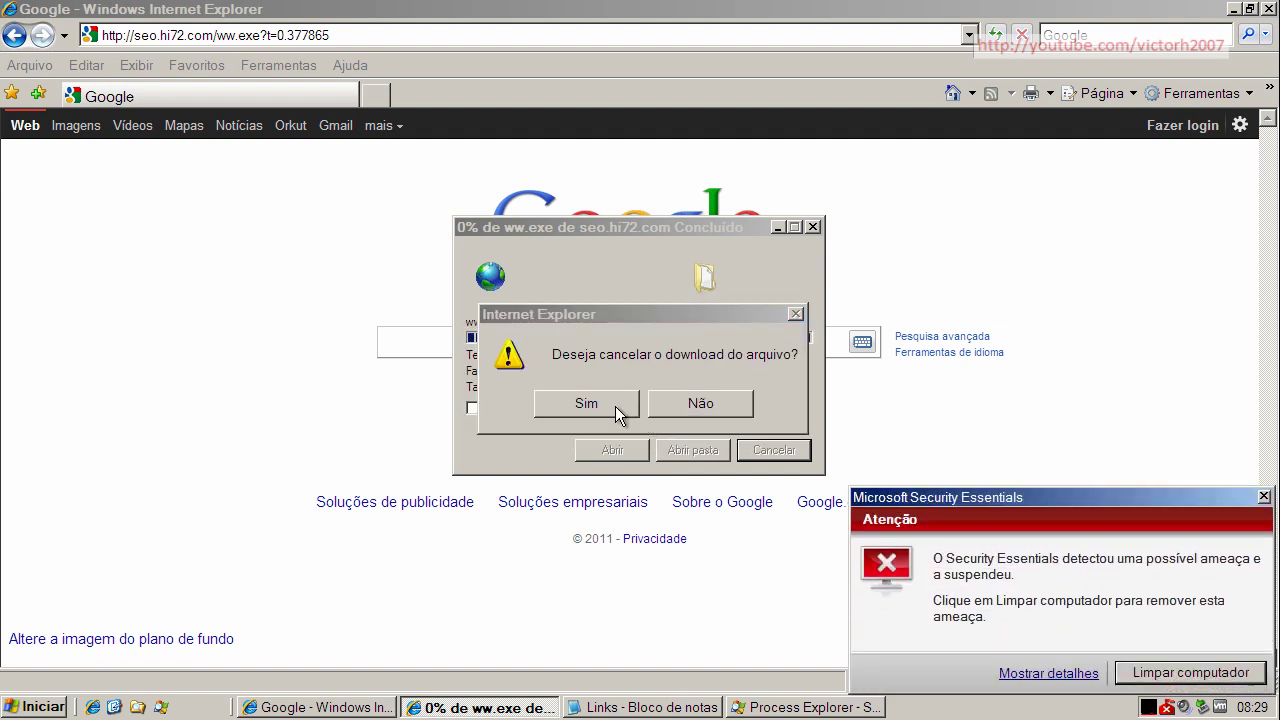
pyautogui.click(615, 406)
pyautogui.click(1175, 680)
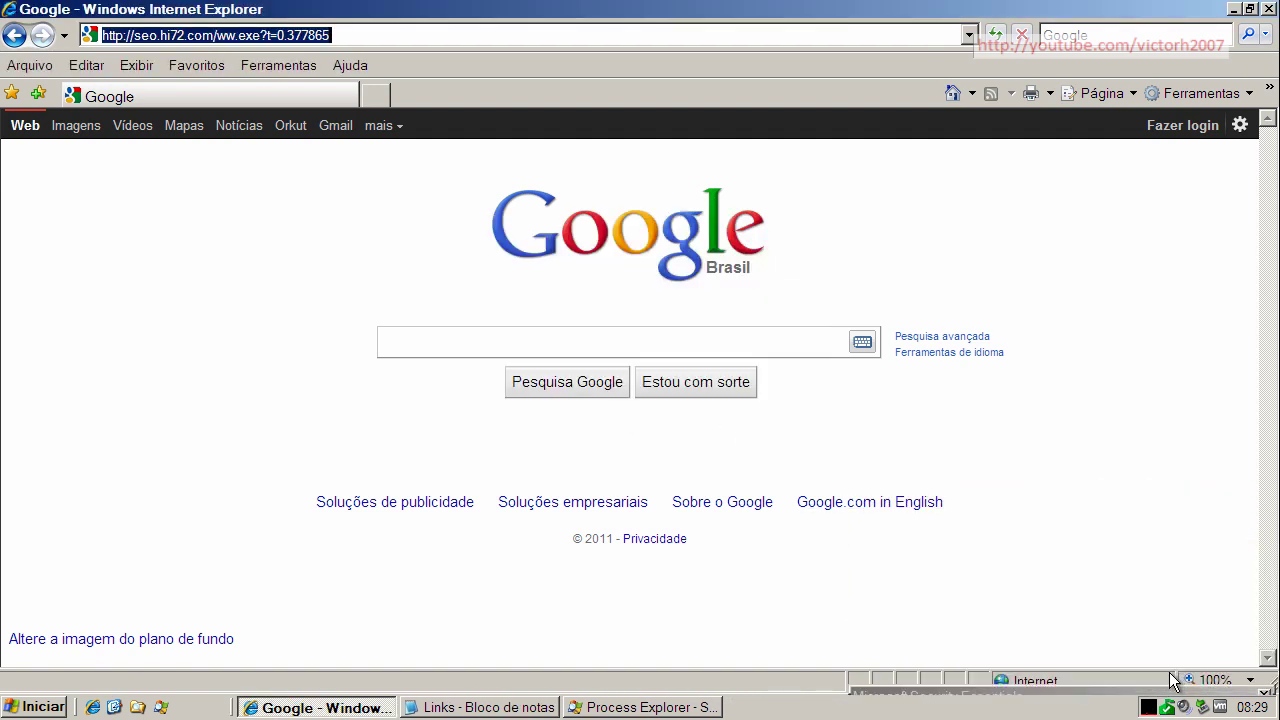
# Step: Open the backup java.exe link from the Links notes in the browser and clean the detected threat with Security Essentials
pyautogui.click(490, 707)
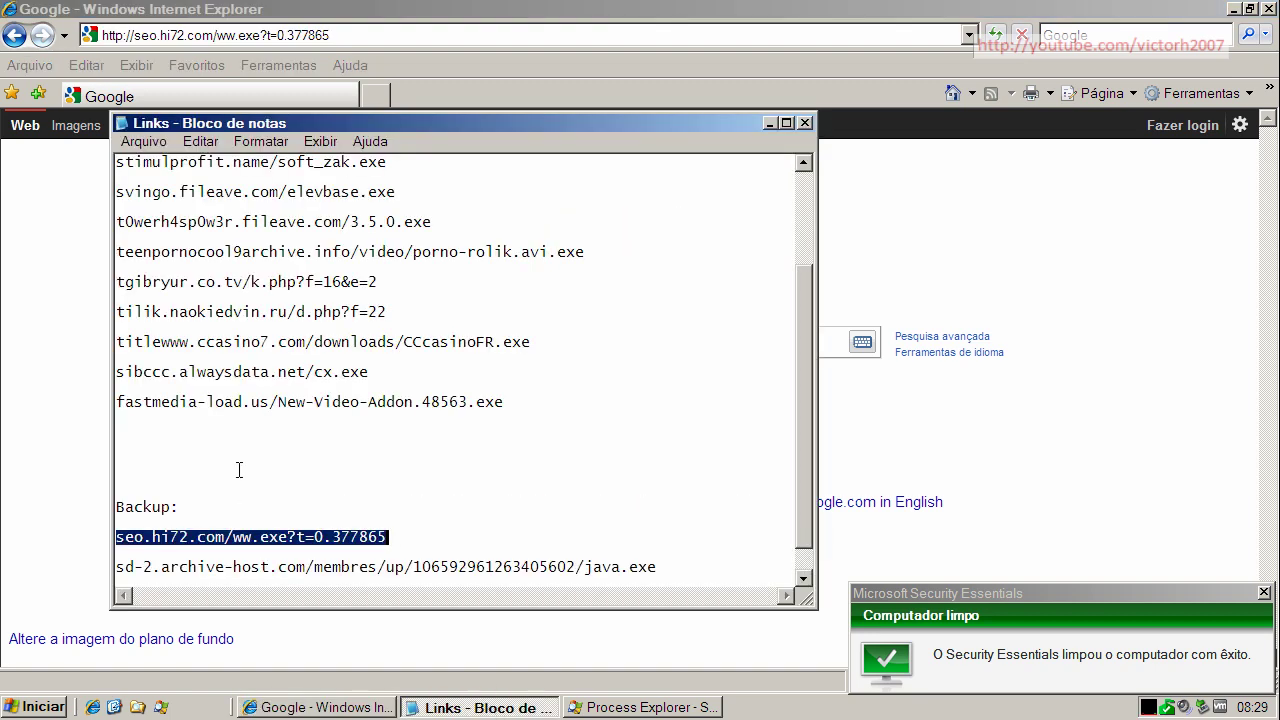
pyautogui.doubleClick(321, 566)
pyautogui.rightClick(321, 566)
pyautogui.click(400, 625)
pyautogui.click(333, 37)
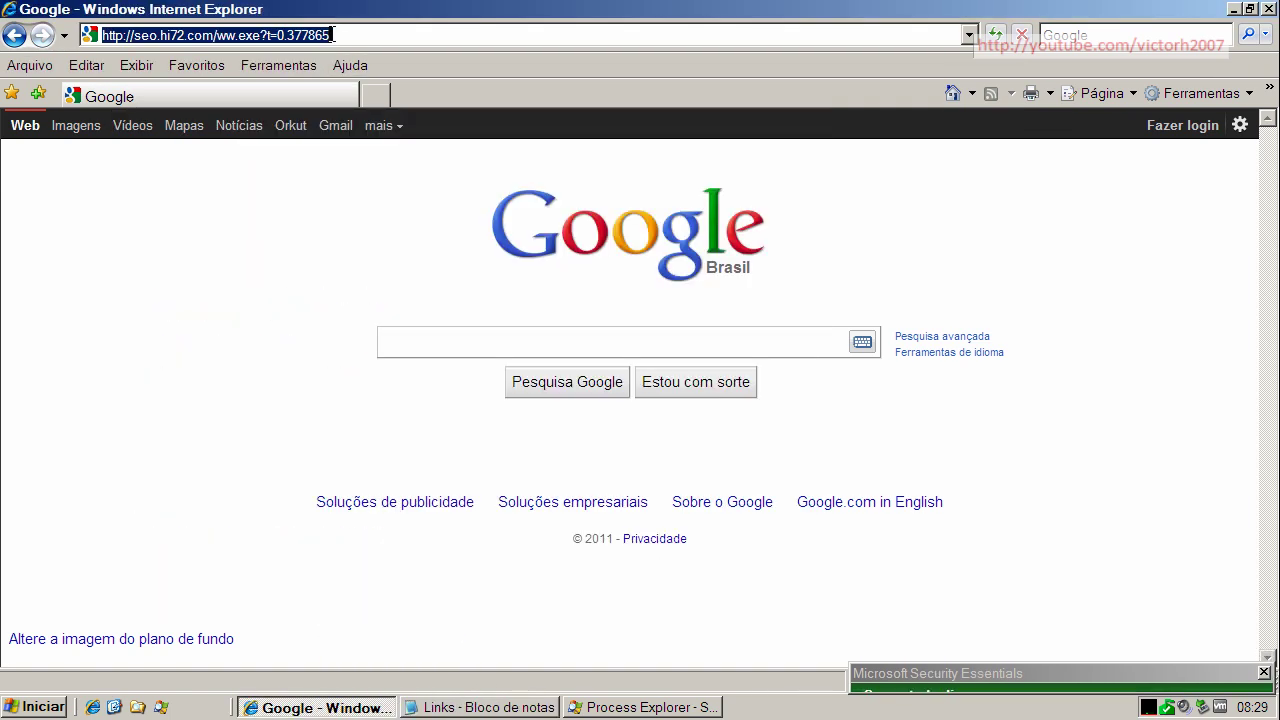
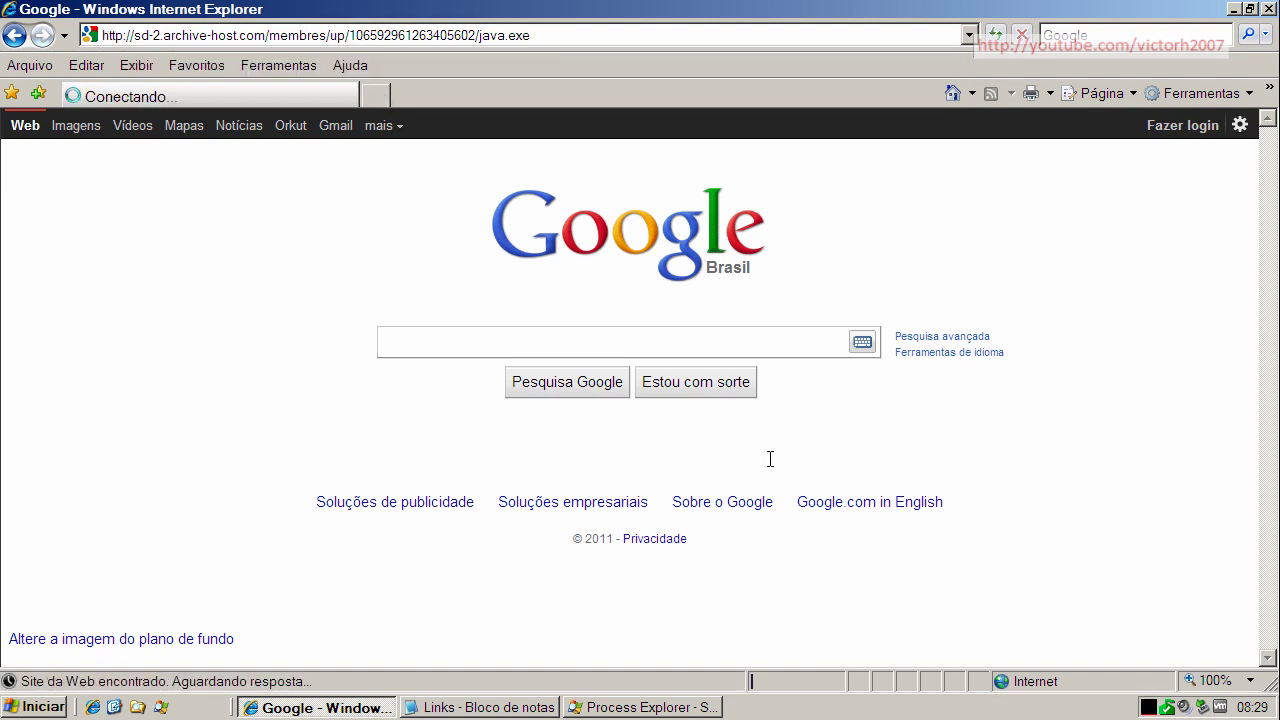
pyautogui.click(612, 360)
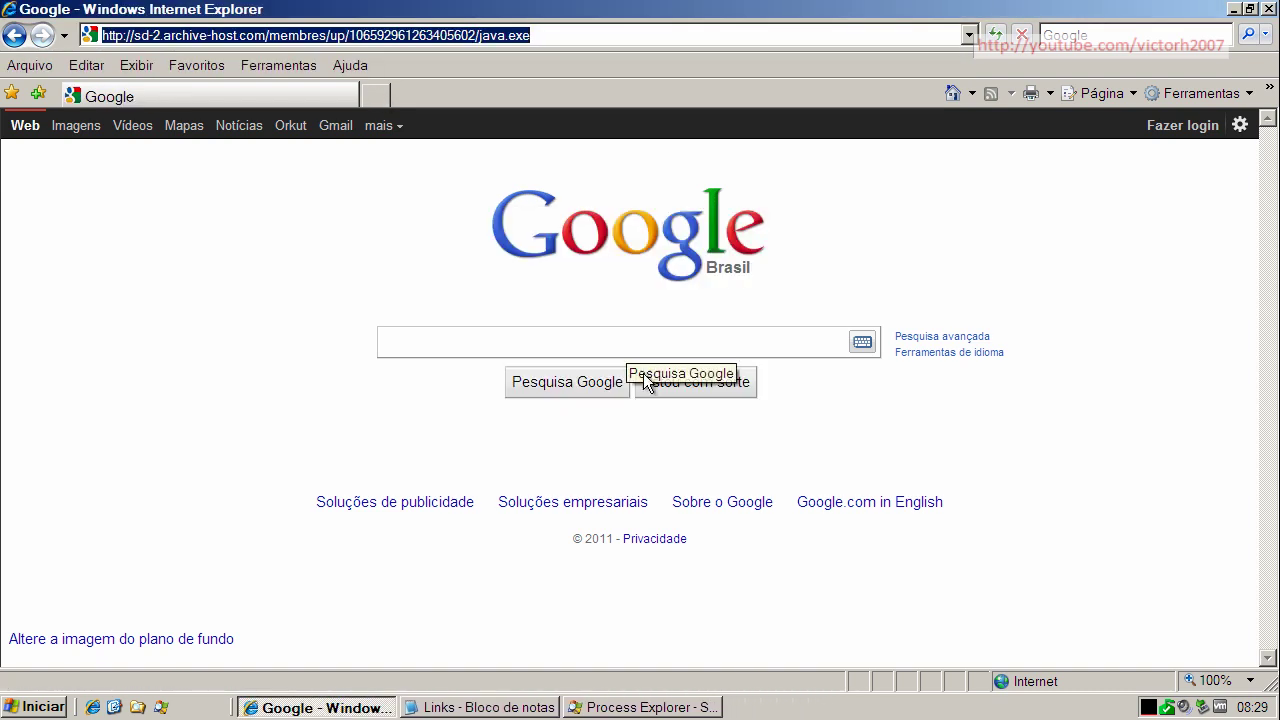
pyautogui.click(506, 707)
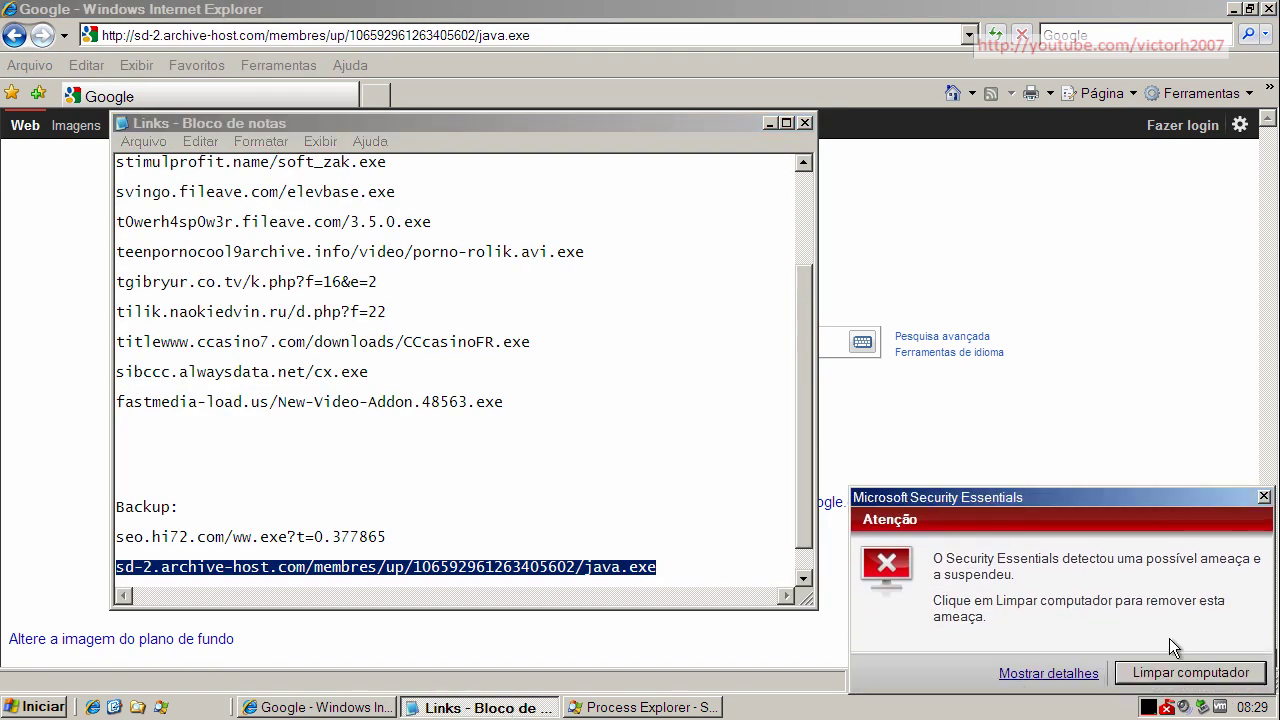
pyautogui.click(1190, 673)
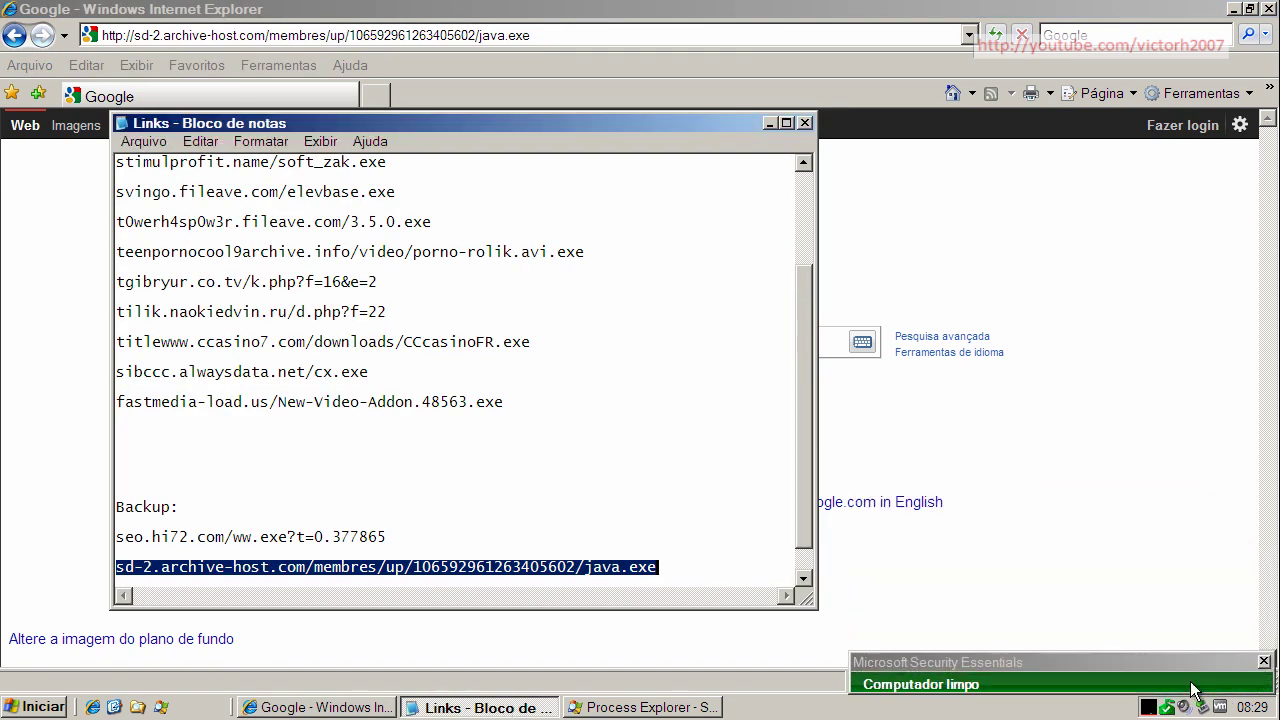
# Step: Copy the backup link sangyonah.ru/d.php?f=22 from the Links notes, open it in the browser and clean the detected threat
pyautogui.scroll(-1, 396, 545)
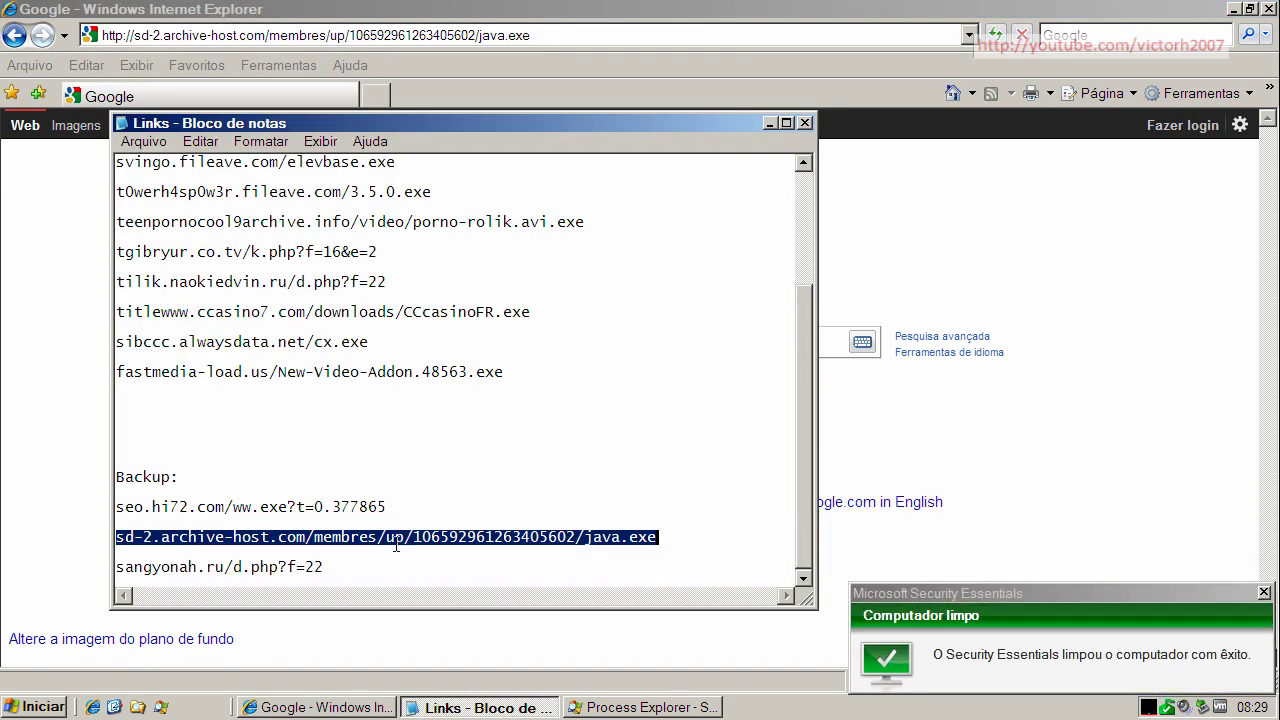
pyautogui.click(288, 567)
pyautogui.moveTo(328, 566); pyautogui.dragTo(110, 567)
pyautogui.rightClick(176, 567)
pyautogui.click(233, 625)
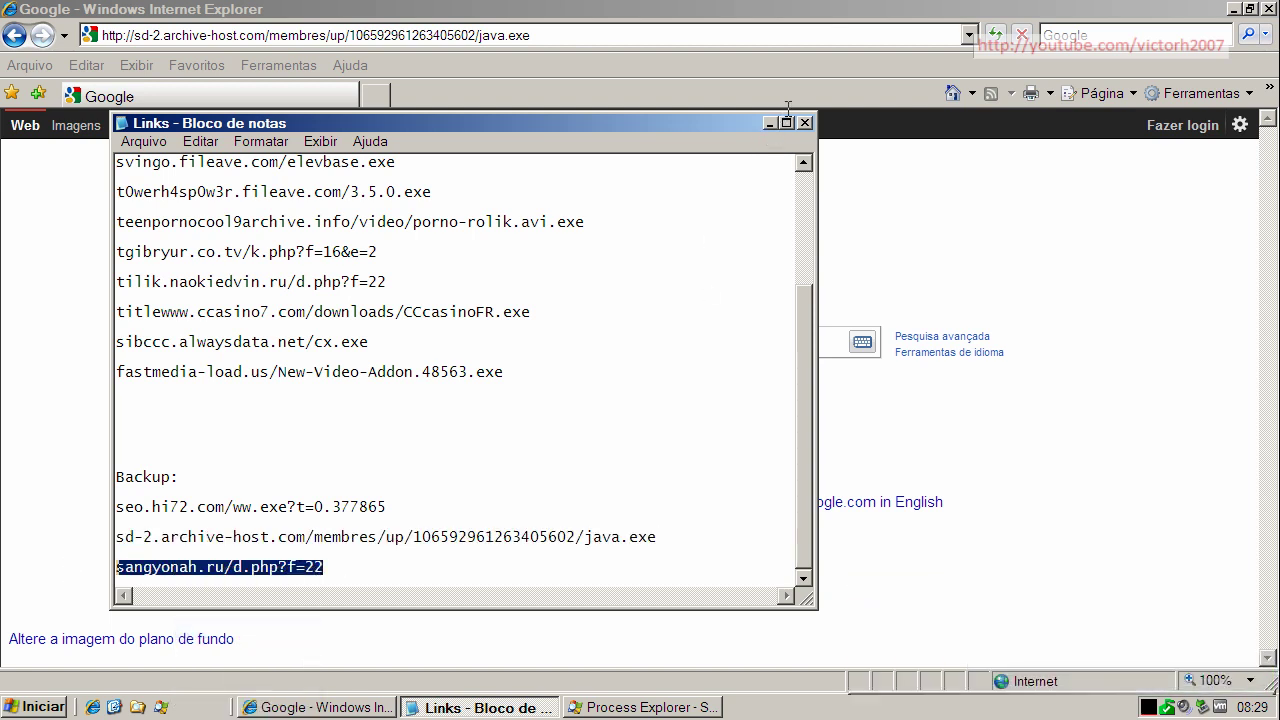
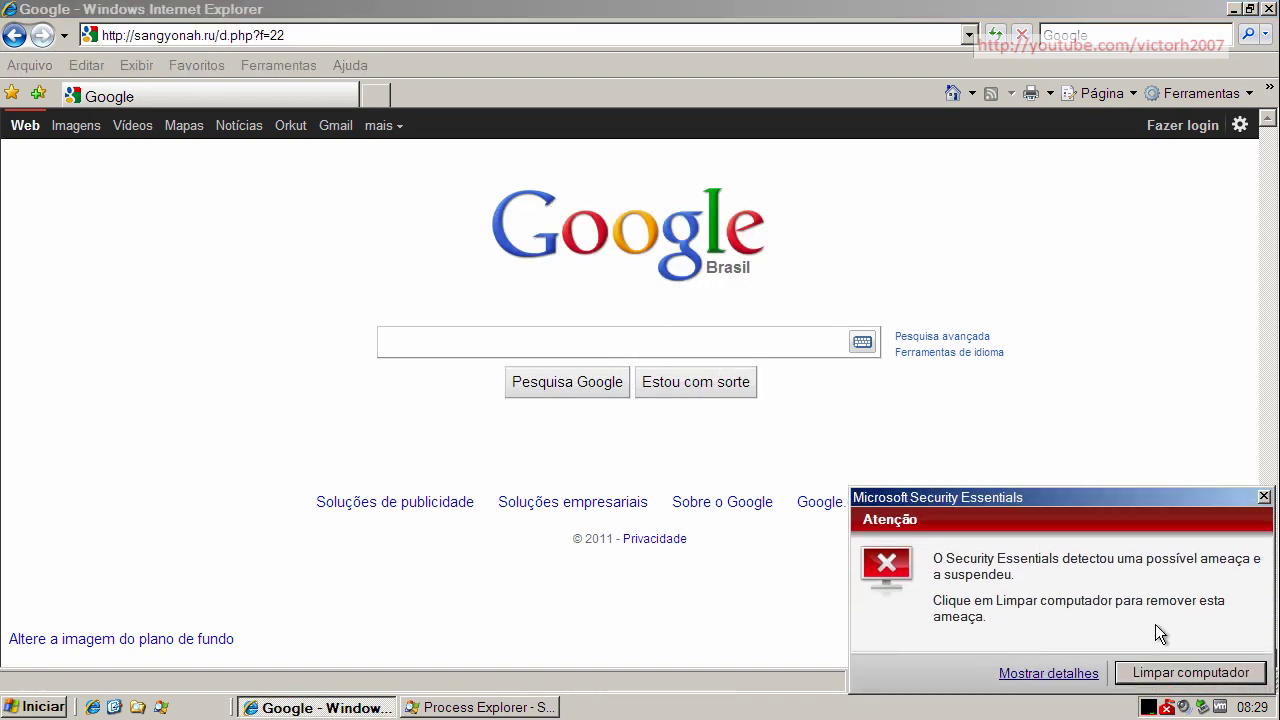
pyautogui.click(1163, 676)
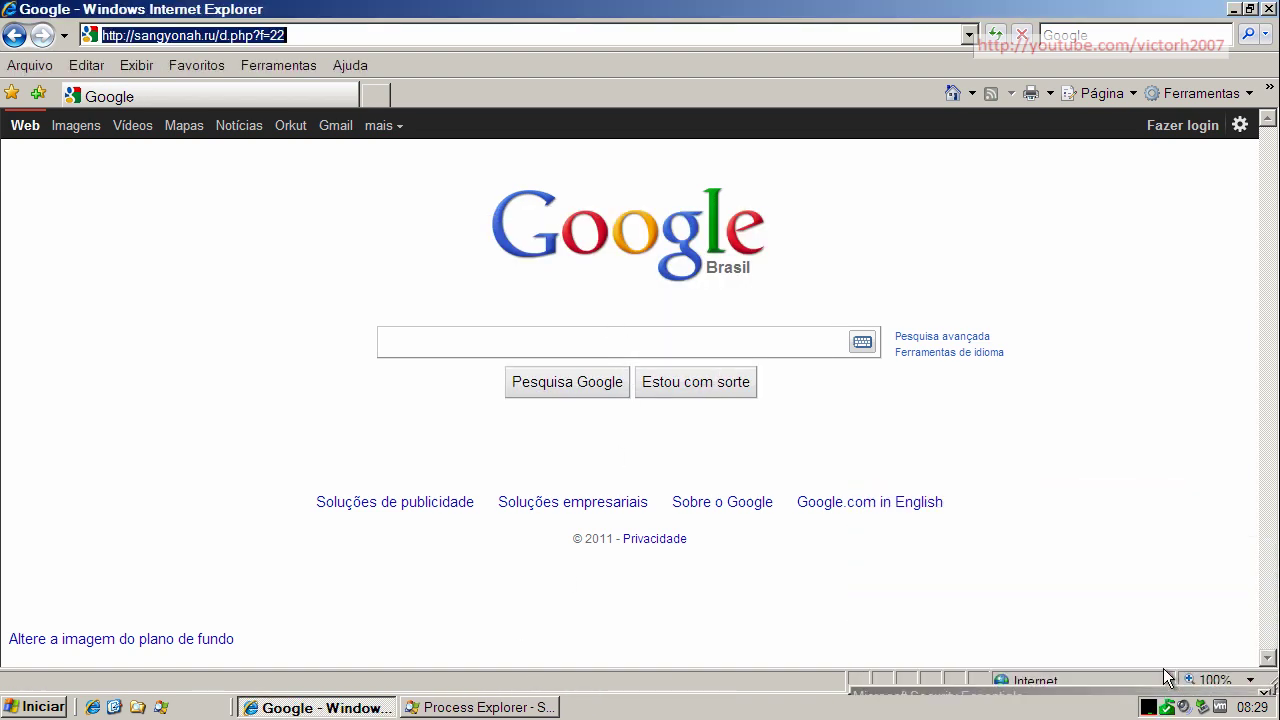
# Step: Close Internet Explorer and run a full scan (Completa) in Microsoft Security Essentials
pyautogui.click(1268, 9)
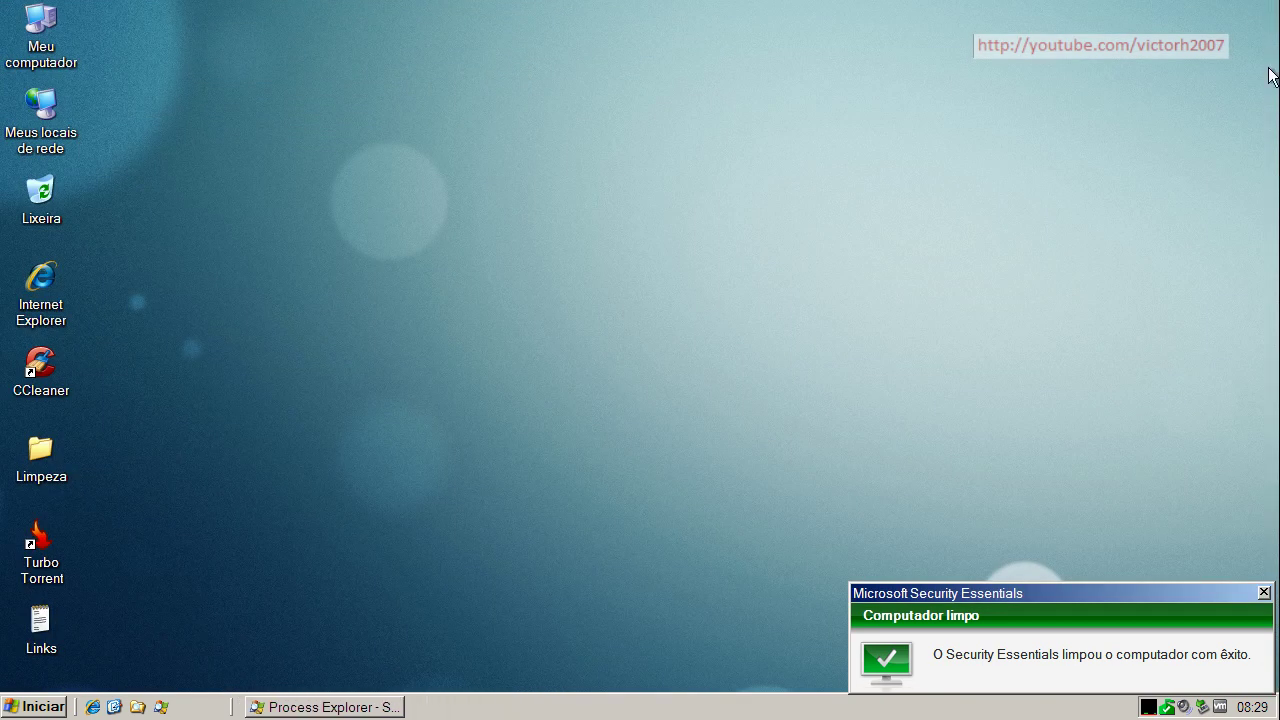
pyautogui.doubleClick(1175, 705)
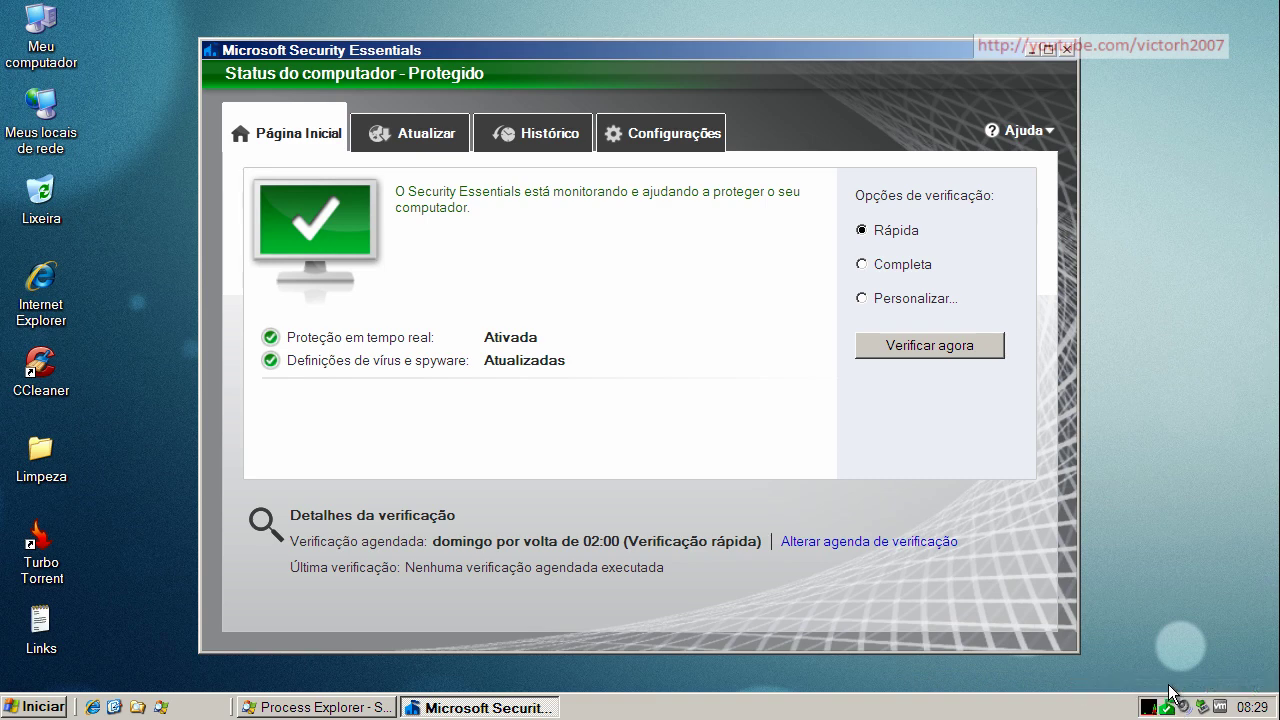
pyautogui.click(868, 276)
pyautogui.click(900, 347)
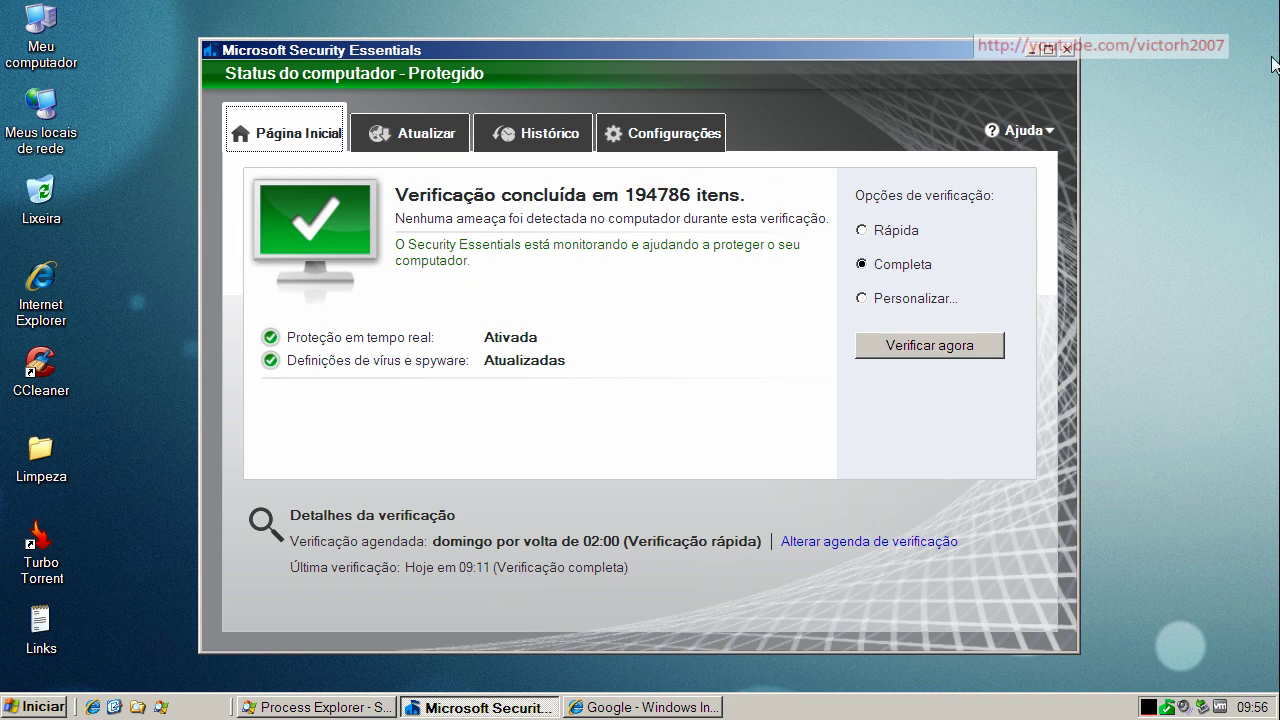
# Step: Close Microsoft Security Essentials and the remaining Internet Explorer window
pyautogui.click(1068, 51)
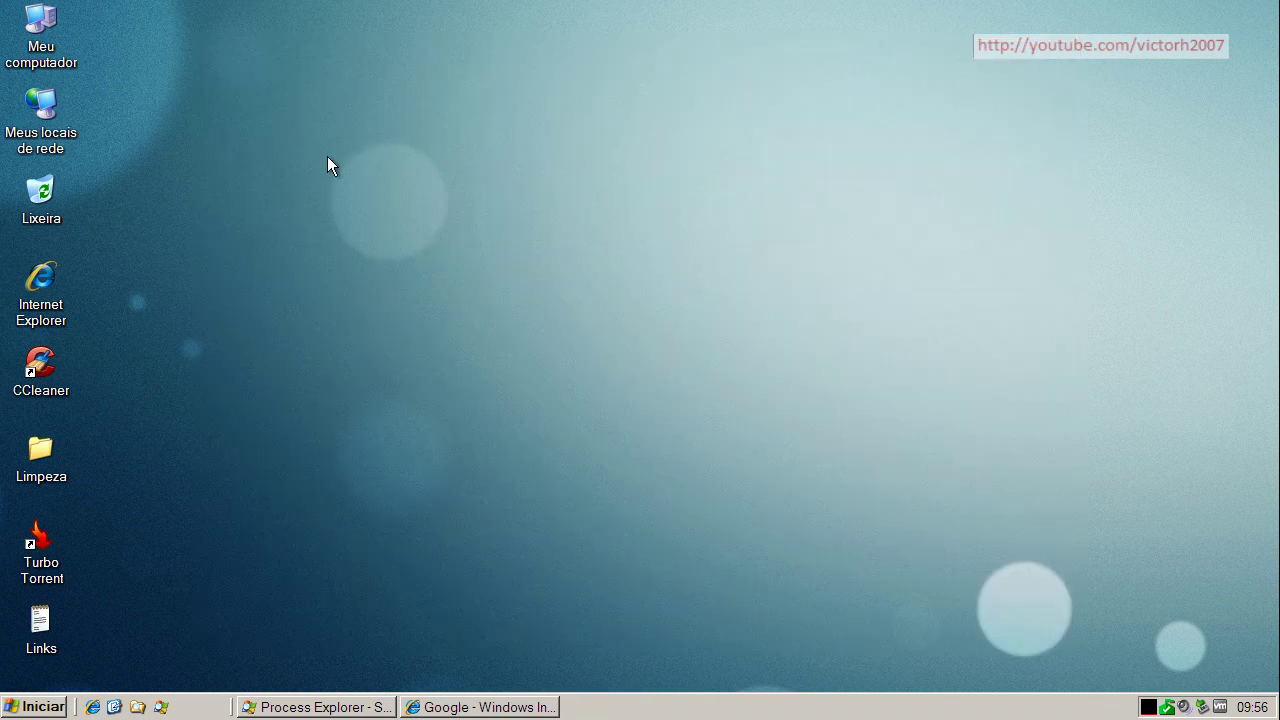
pyautogui.click(483, 707)
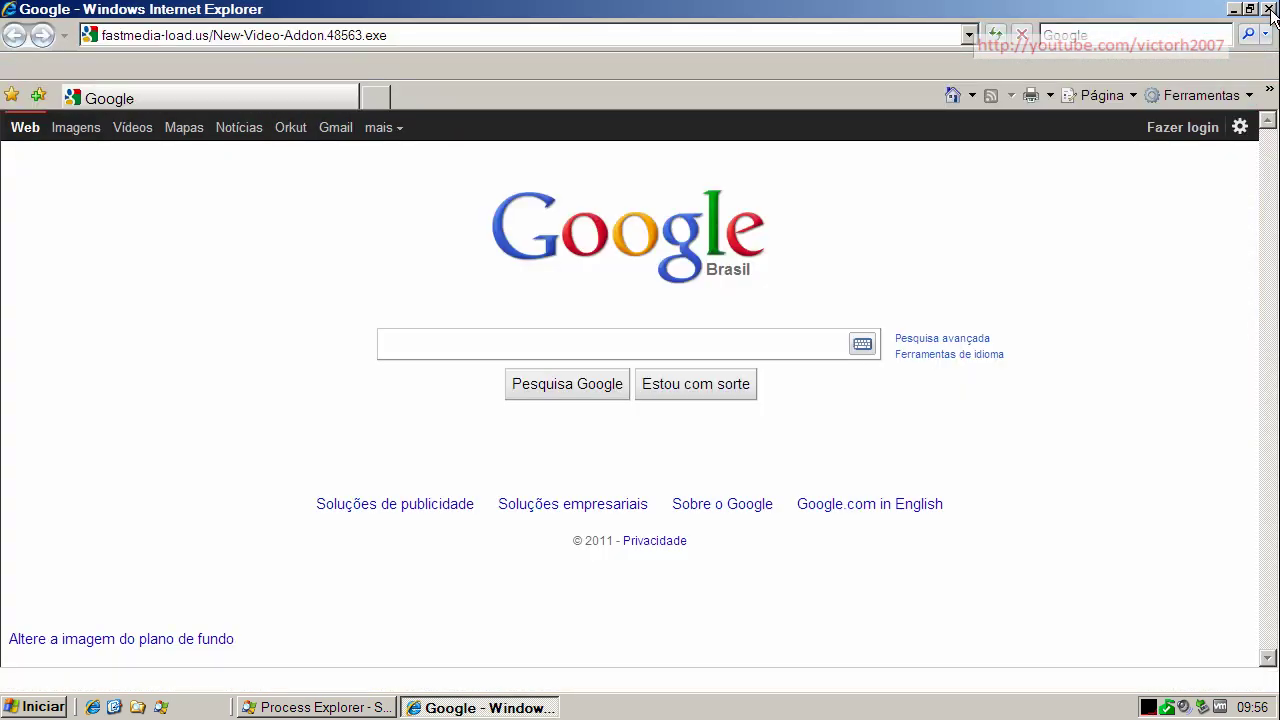
pyautogui.click(1268, 9)
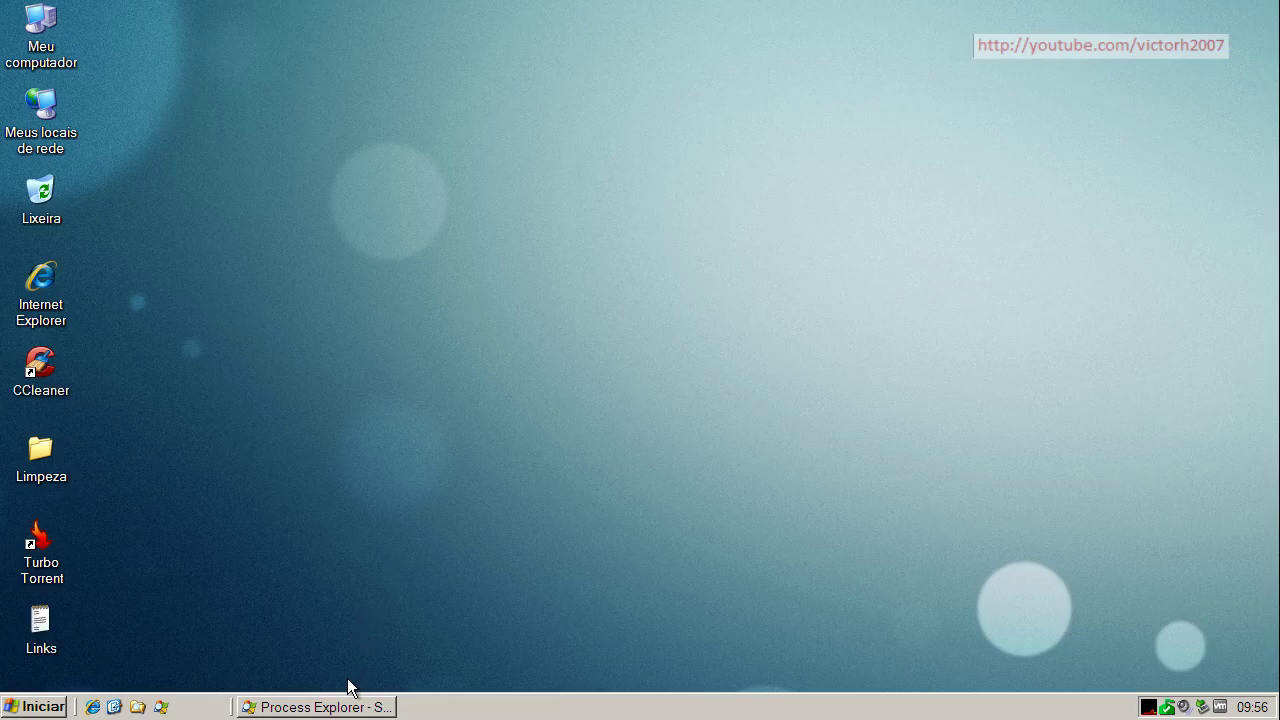
# Step: Run the CCleaner cleanup with the existing Windows selections and close the program
pyautogui.doubleClick(45, 367)
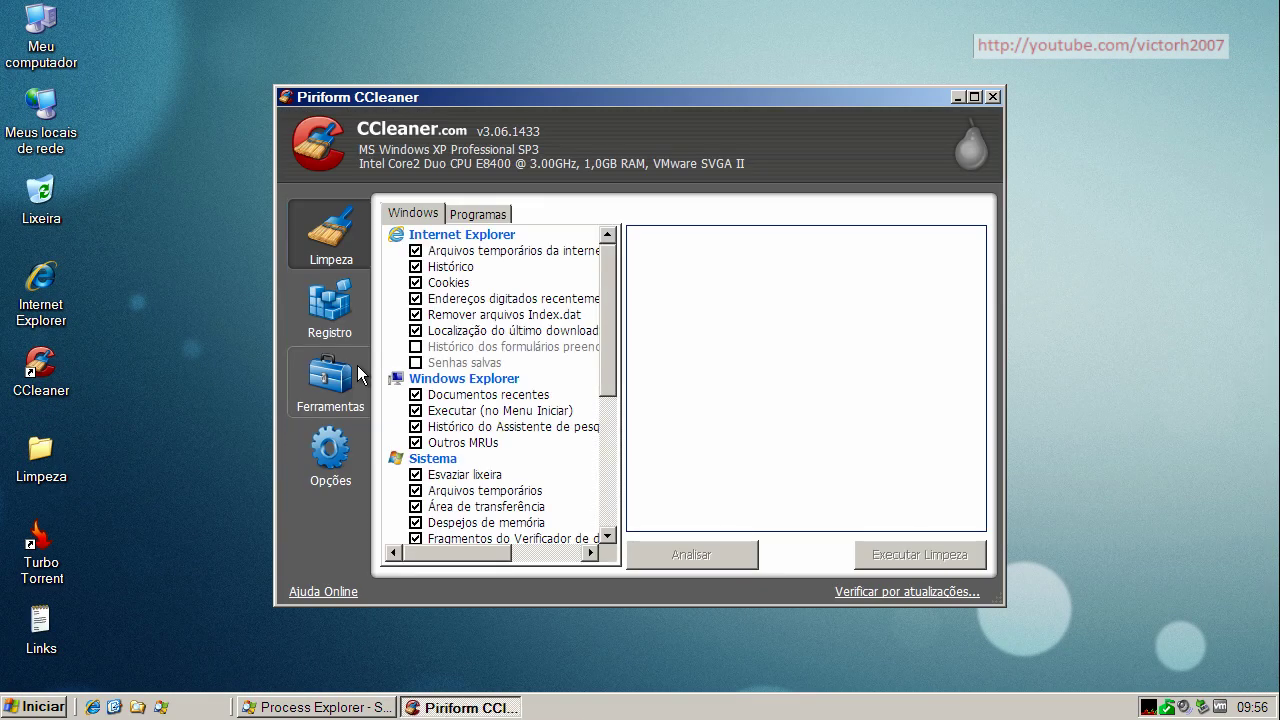
pyautogui.click(973, 554)
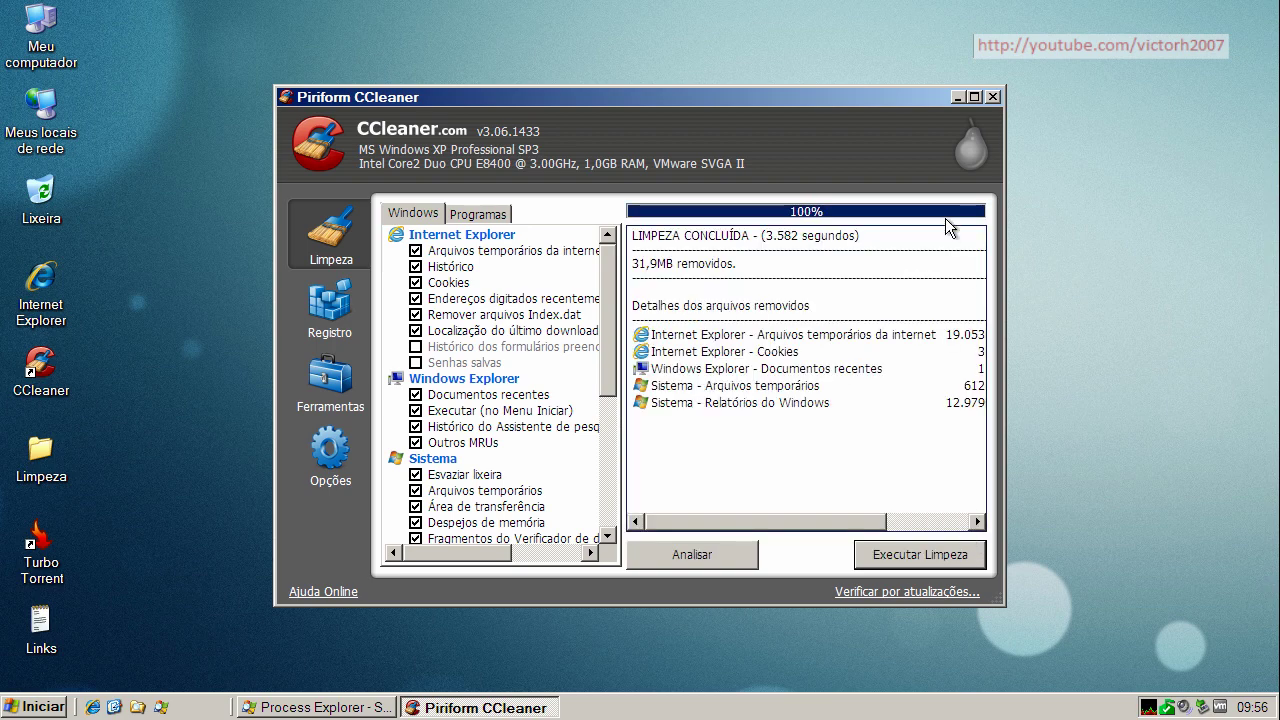
pyautogui.click(992, 97)
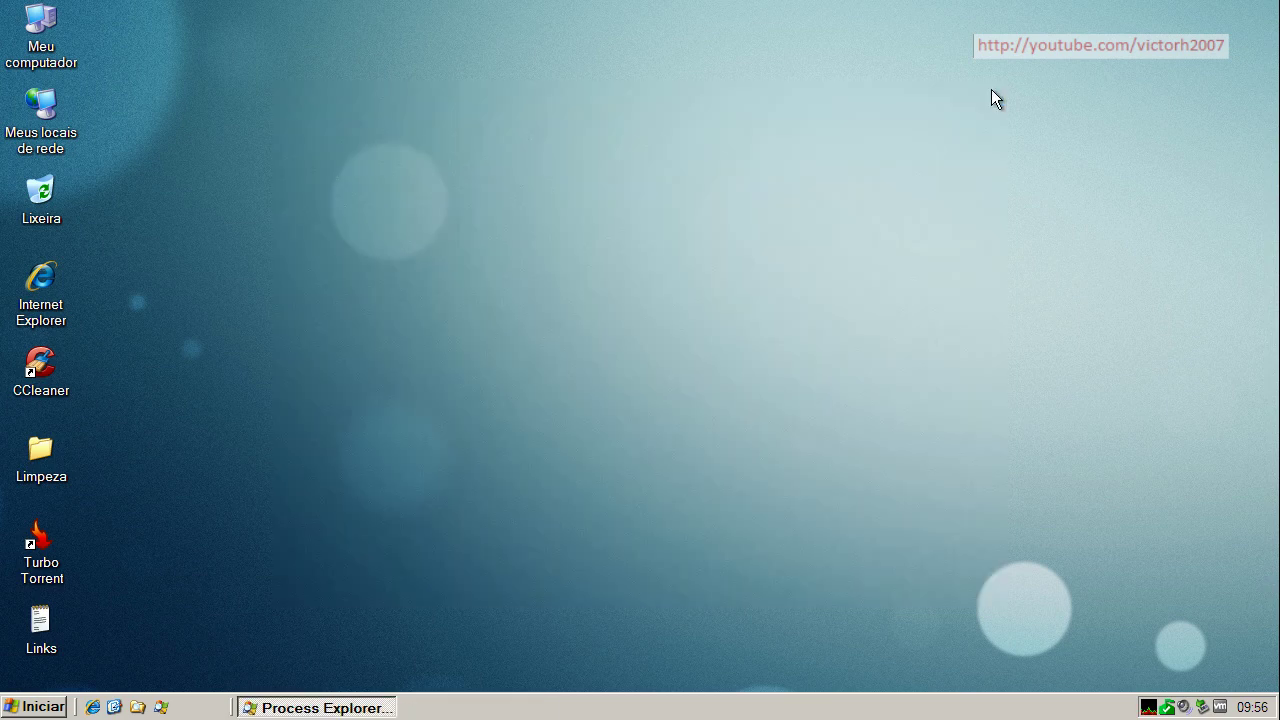
# Step: Examine cx[1].exe and the rest of the running processes in Process Explorer, and close it
pyautogui.click(55, 700)
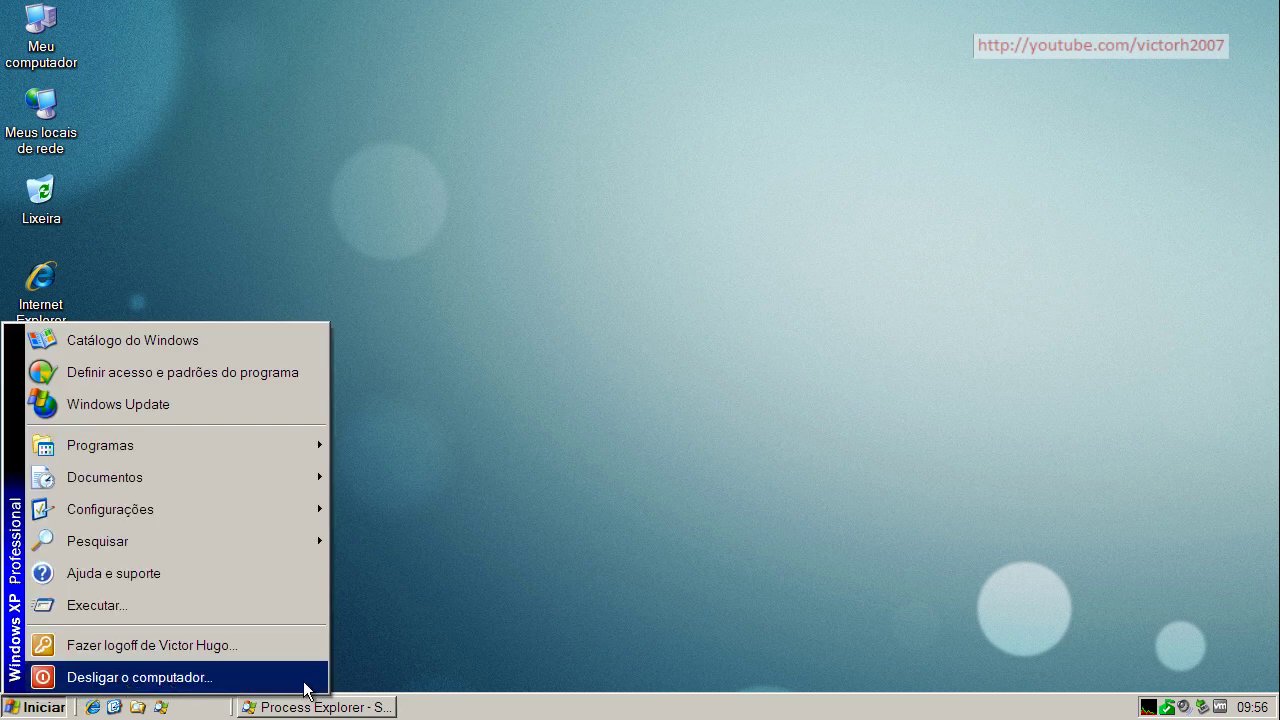
pyautogui.click(536, 646)
pyautogui.click(385, 703)
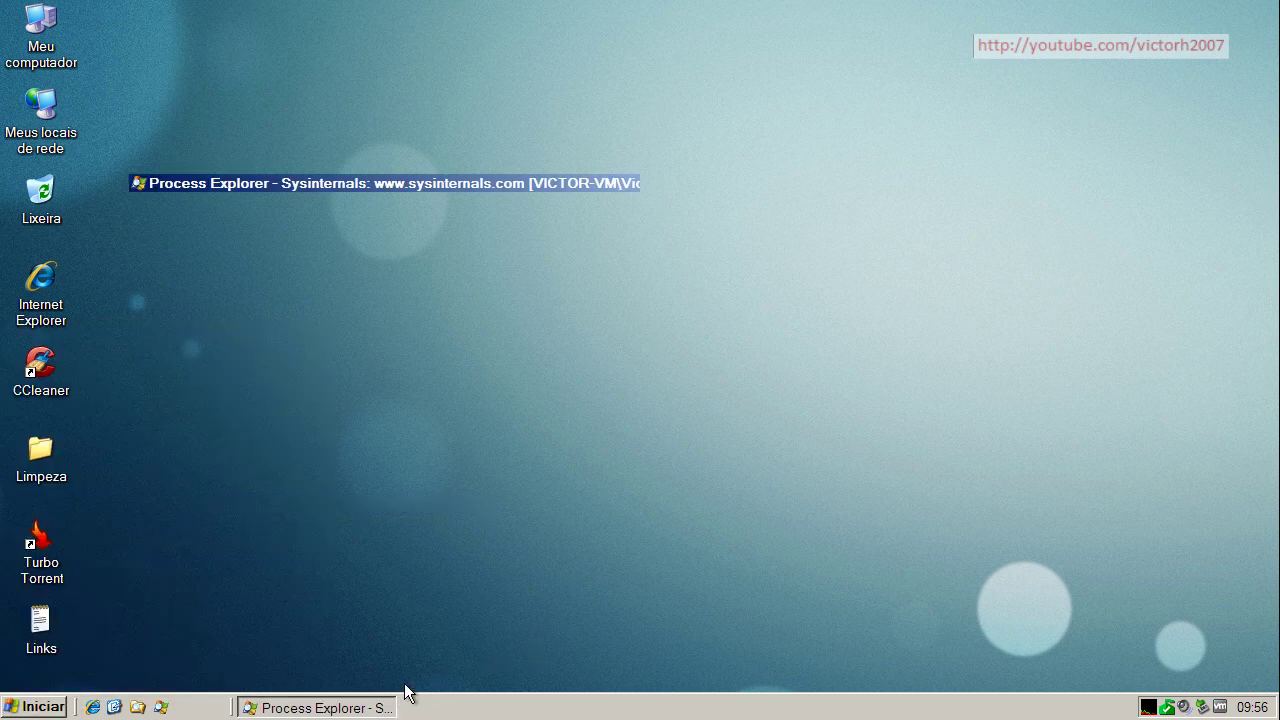
pyautogui.click(160, 162)
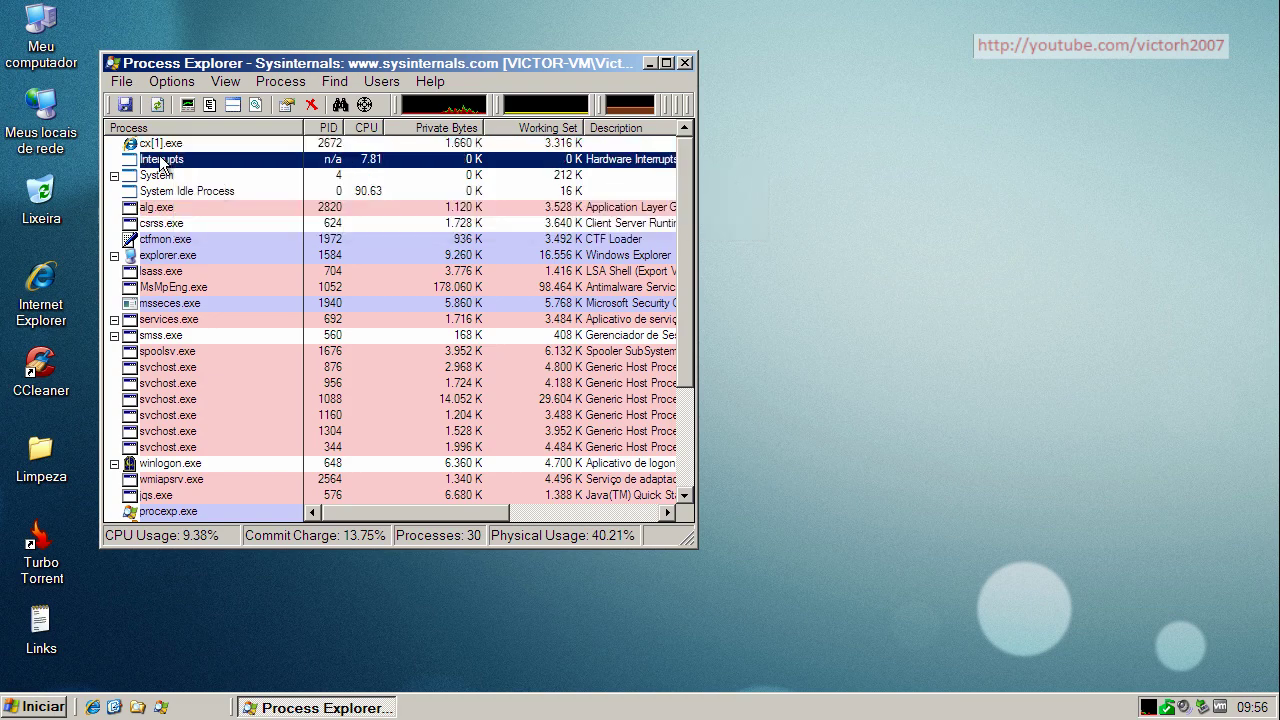
pyautogui.click(156, 146)
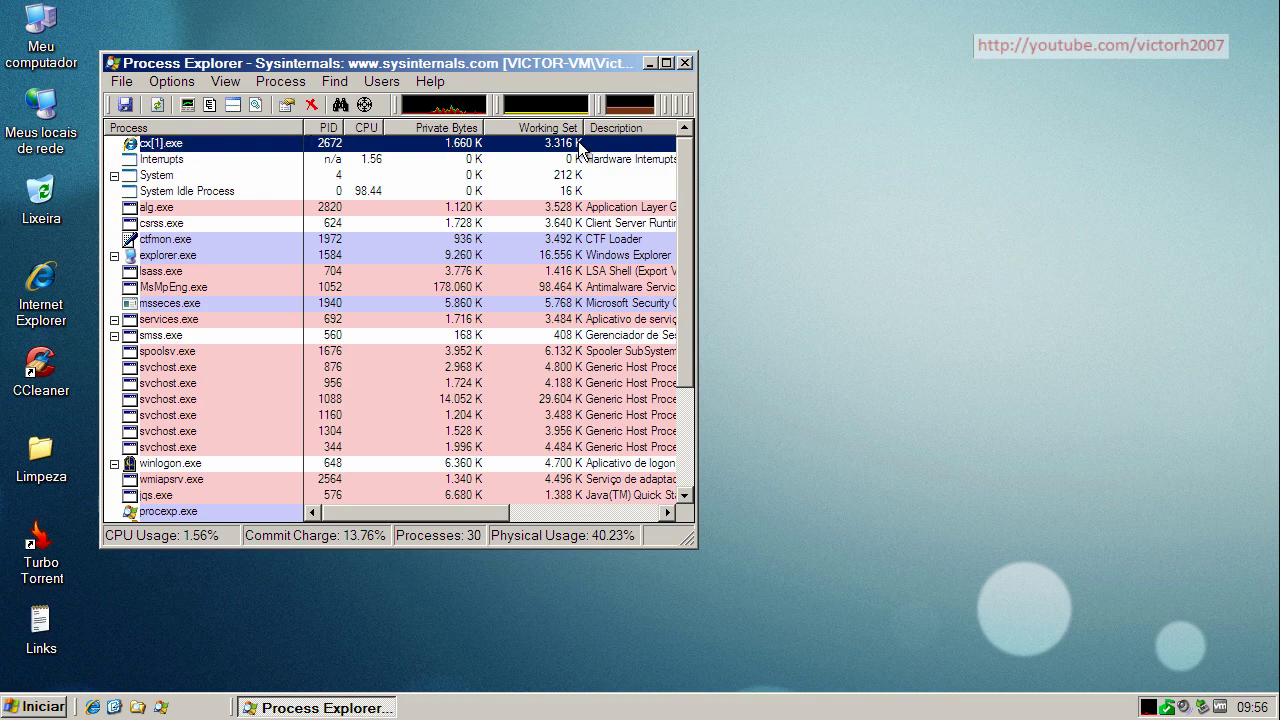
pyautogui.moveTo(691, 175); pyautogui.dragTo(690, 283)
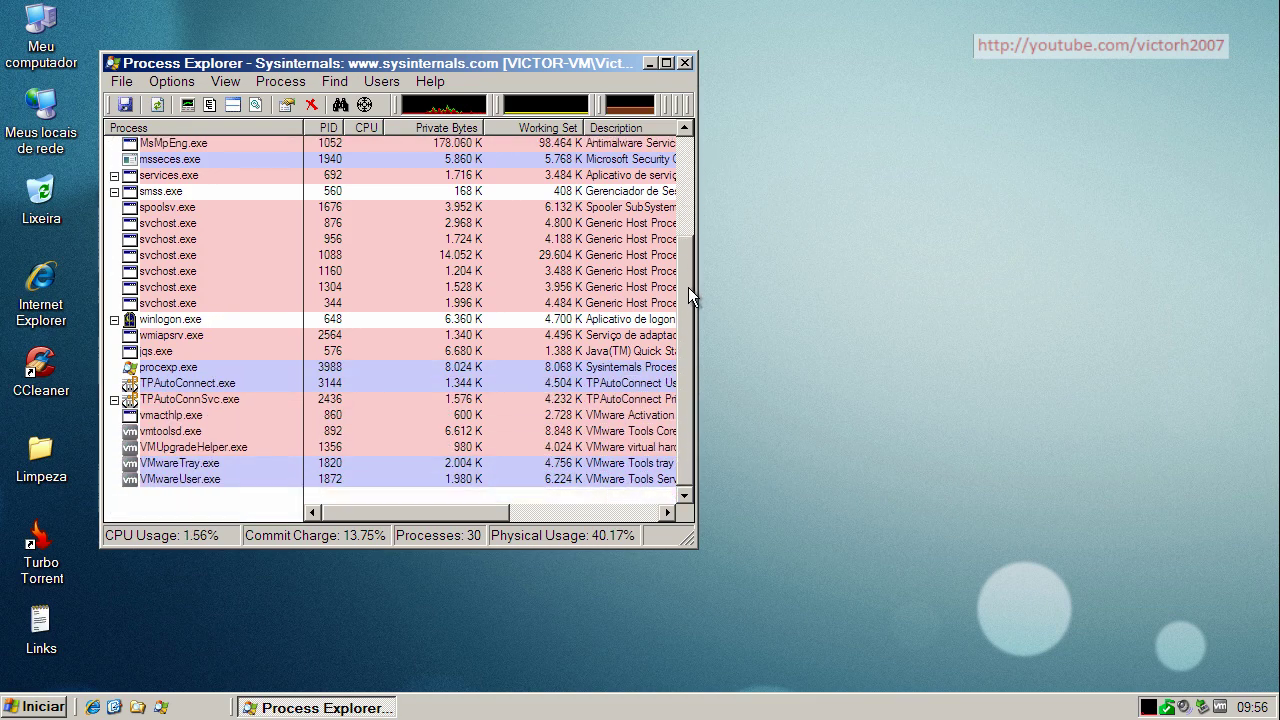
pyautogui.press('Home')
pyautogui.click(684, 62)
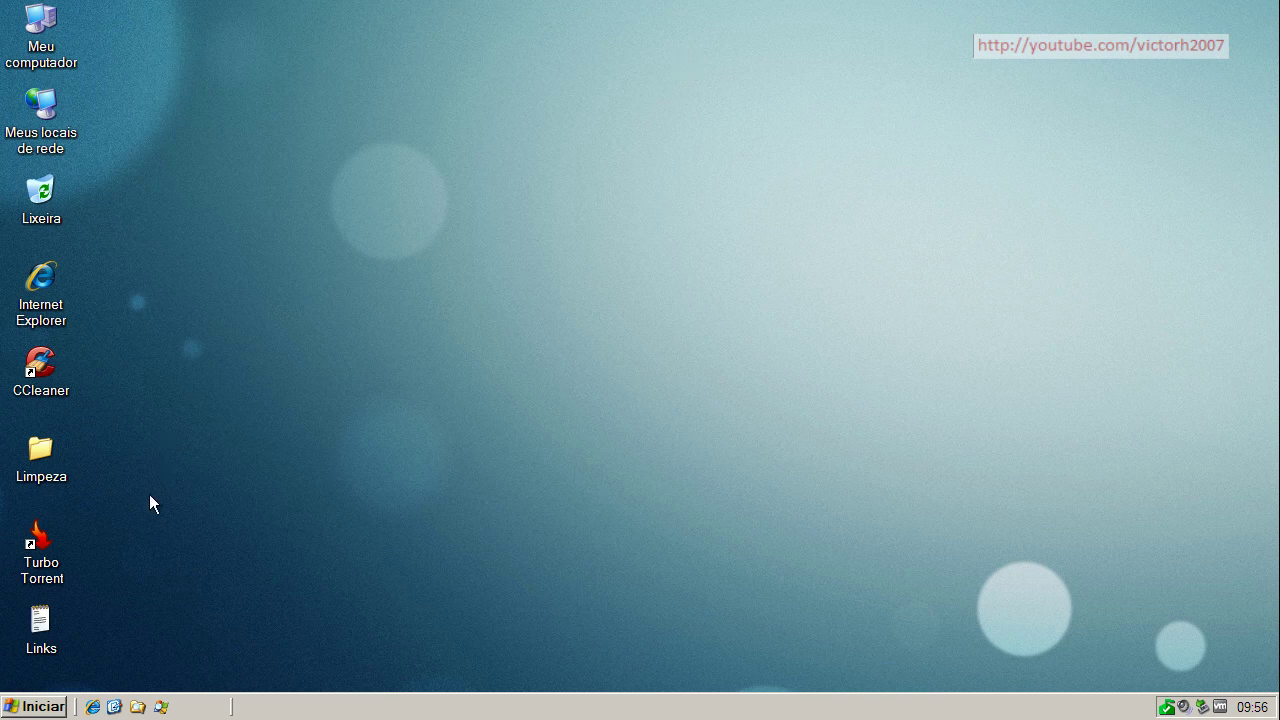
# Step: Restart the computer
pyautogui.click(38, 698)
pyautogui.click(170, 680)
pyautogui.click(726, 274)
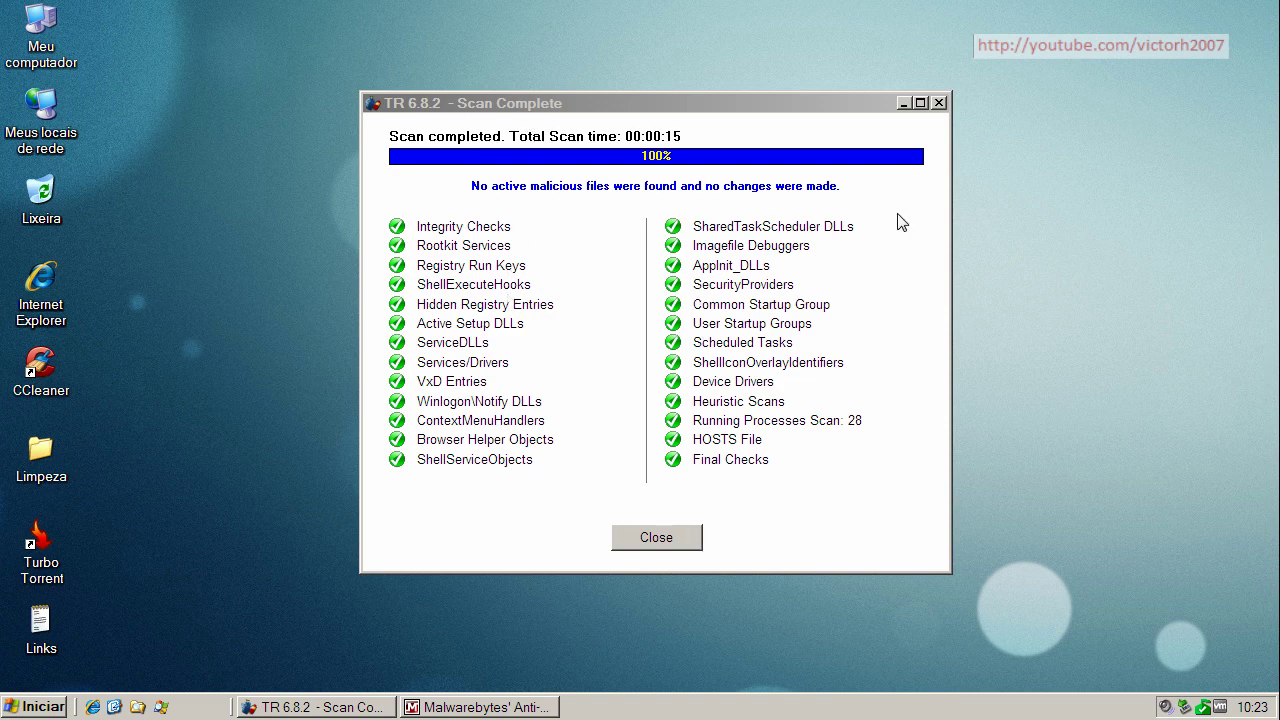
# Step: Dismiss the completed Trojan Remover scan and close the program
pyautogui.click(656, 540)
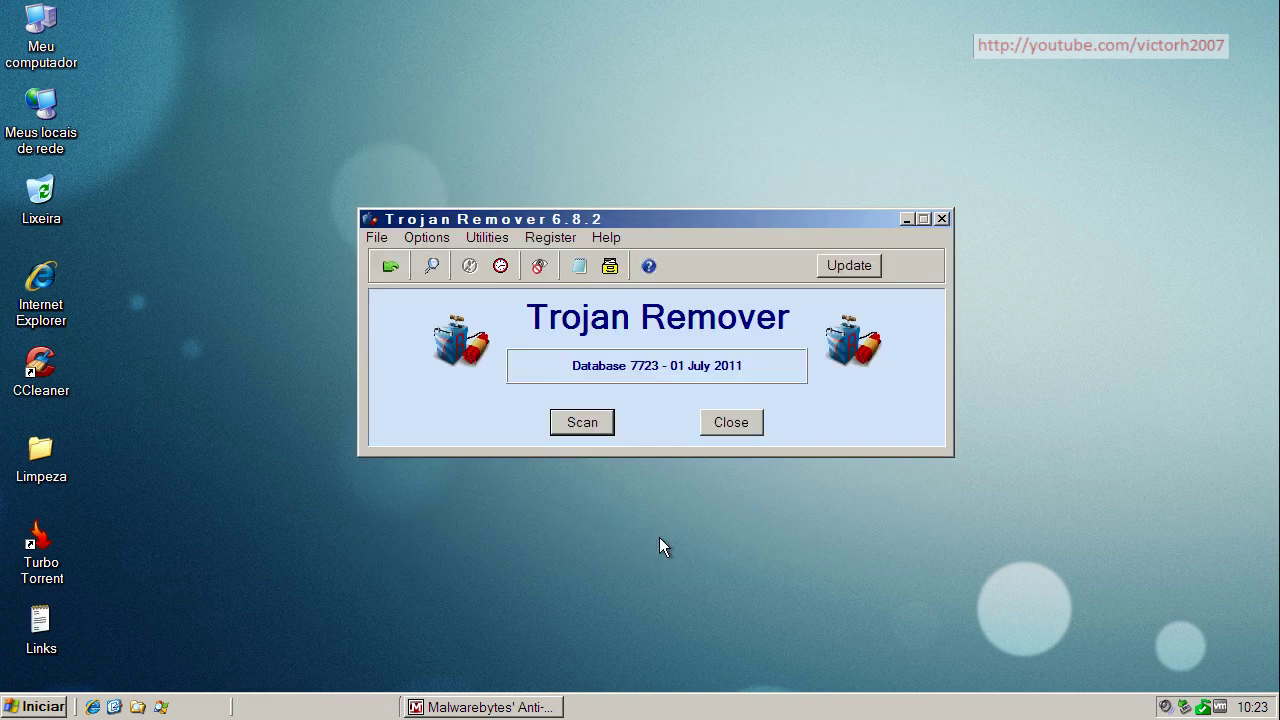
pyautogui.click(940, 219)
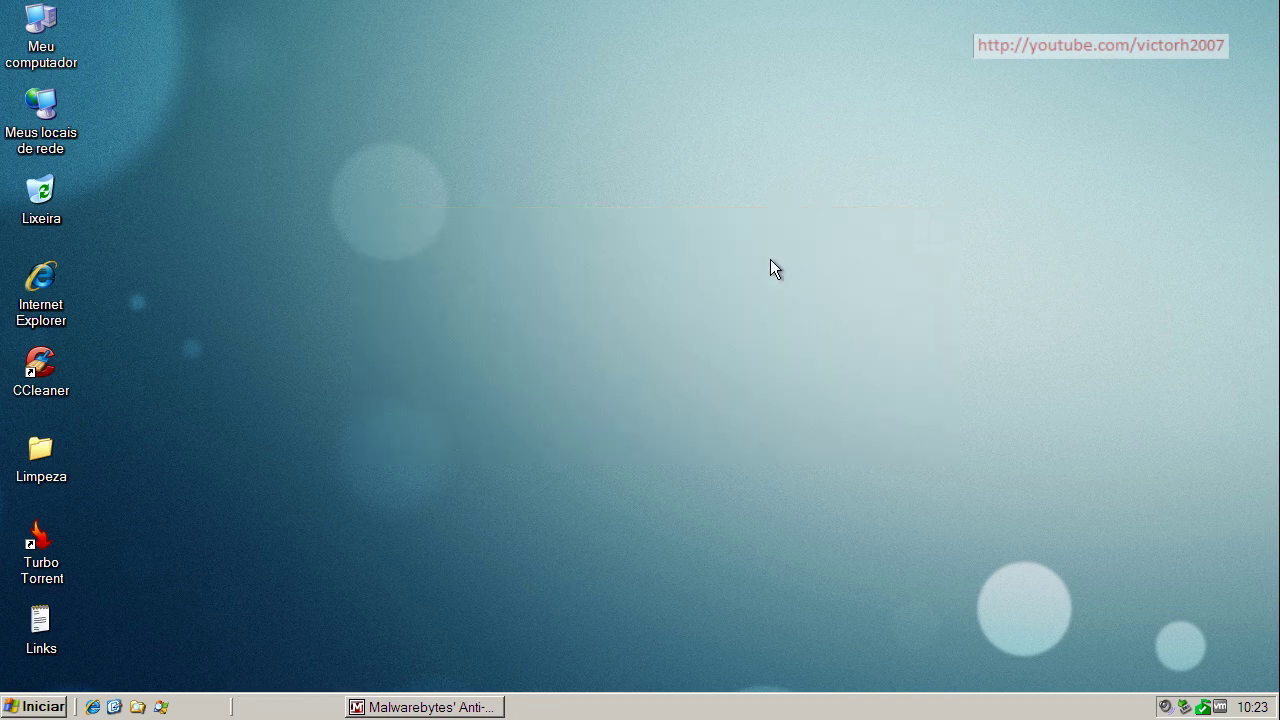
# Step: Check for Malwarebytes' Anti-Malware database updates and run a quick scan (Verificação Rápida)
pyautogui.click(333, 708)
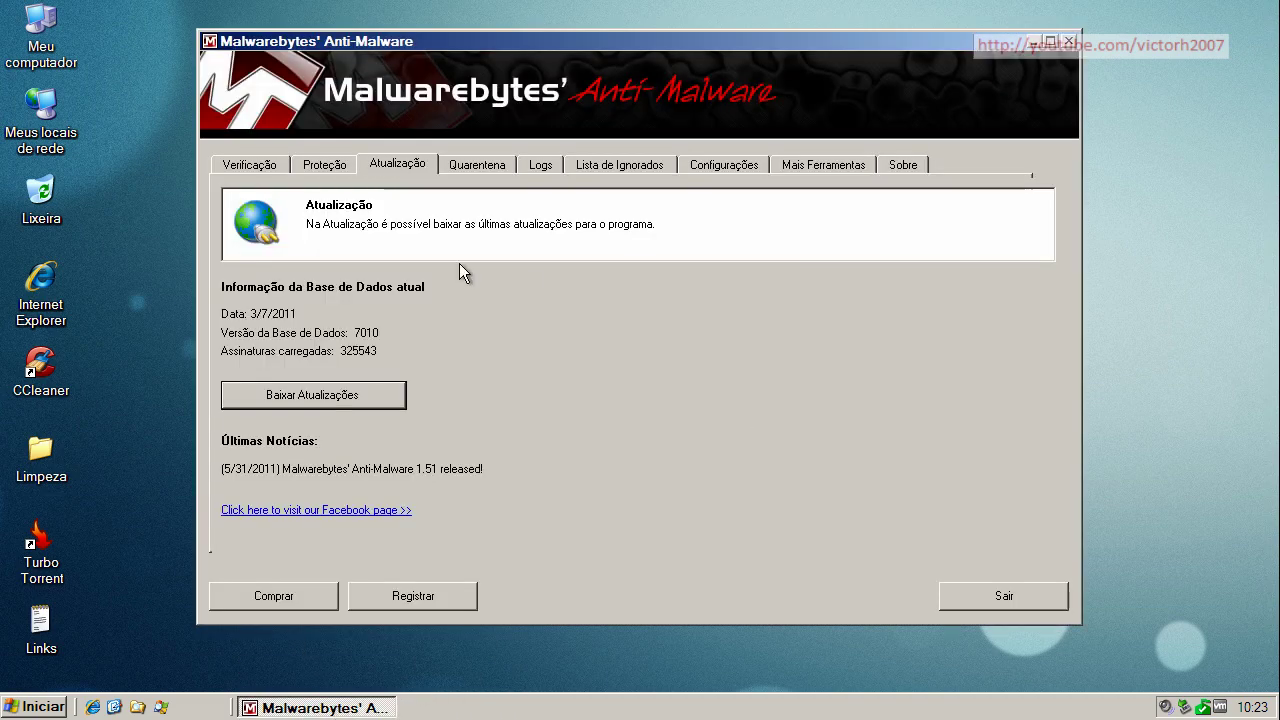
pyautogui.click(369, 393)
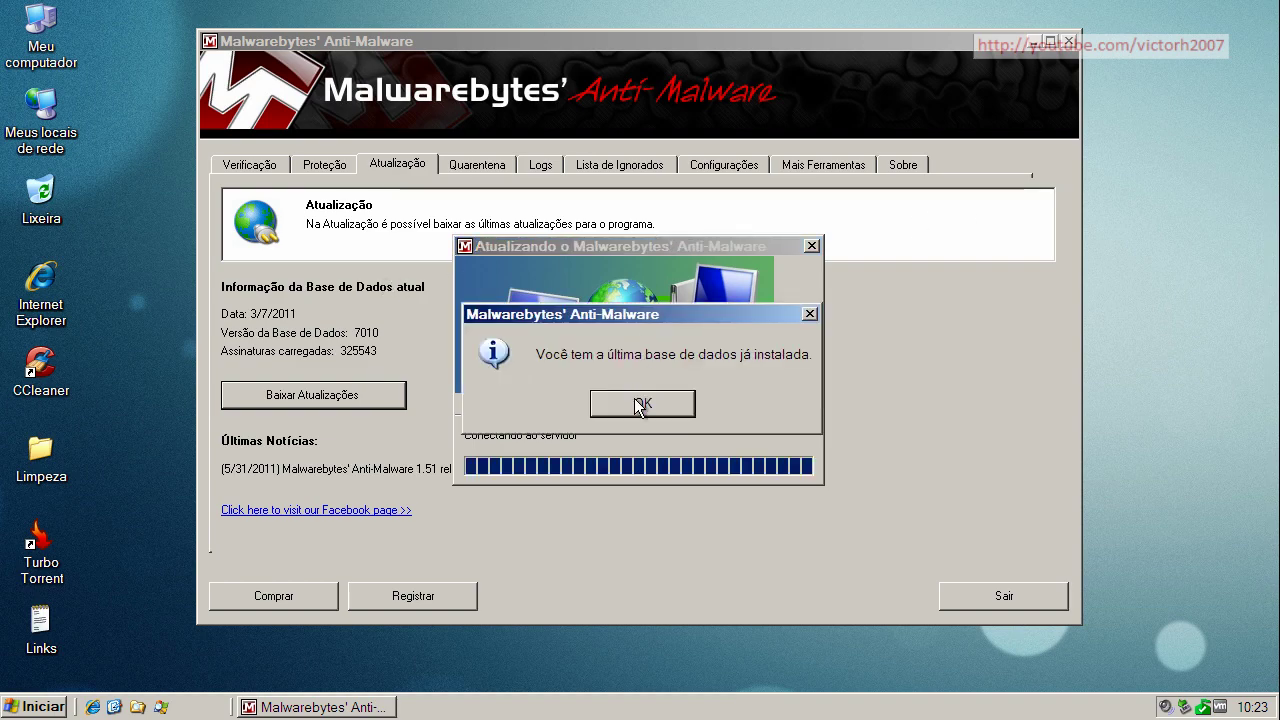
pyautogui.click(640, 403)
pyautogui.click(250, 165)
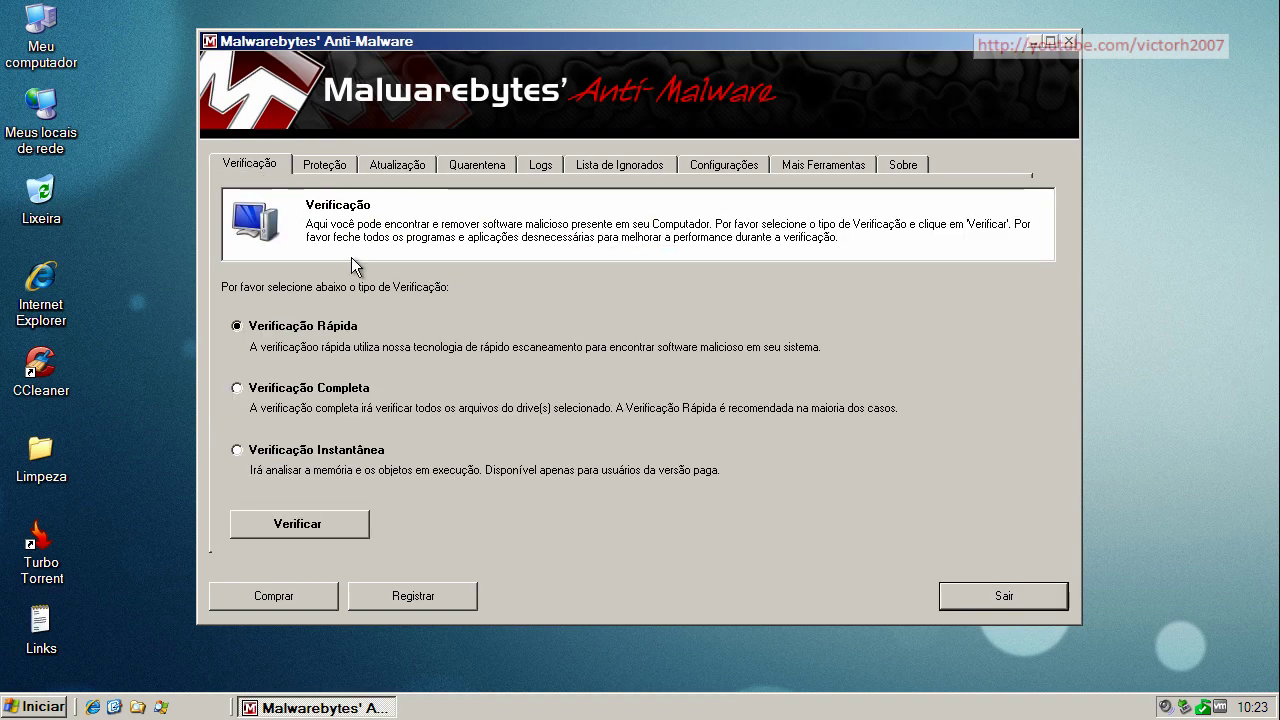
pyautogui.click(333, 521)
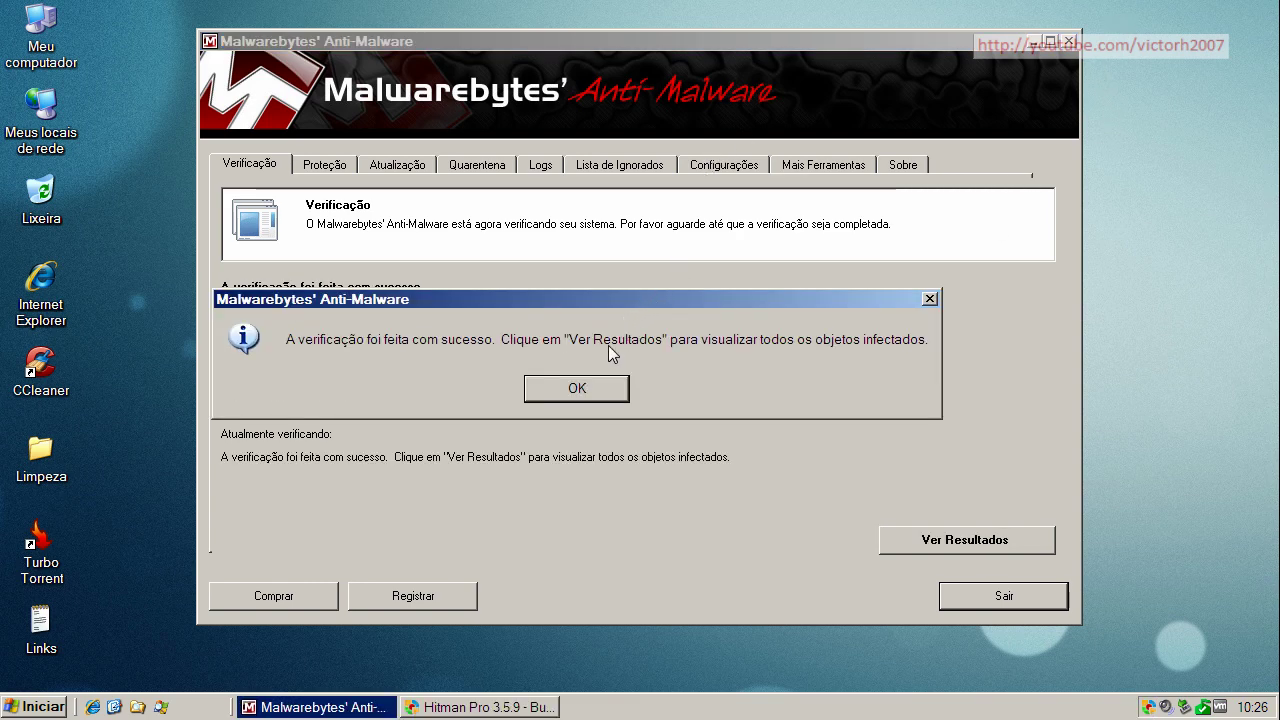
# Step: Open the Malwarebytes scan results and examine each detected item's full threat name and path
pyautogui.click(578, 389)
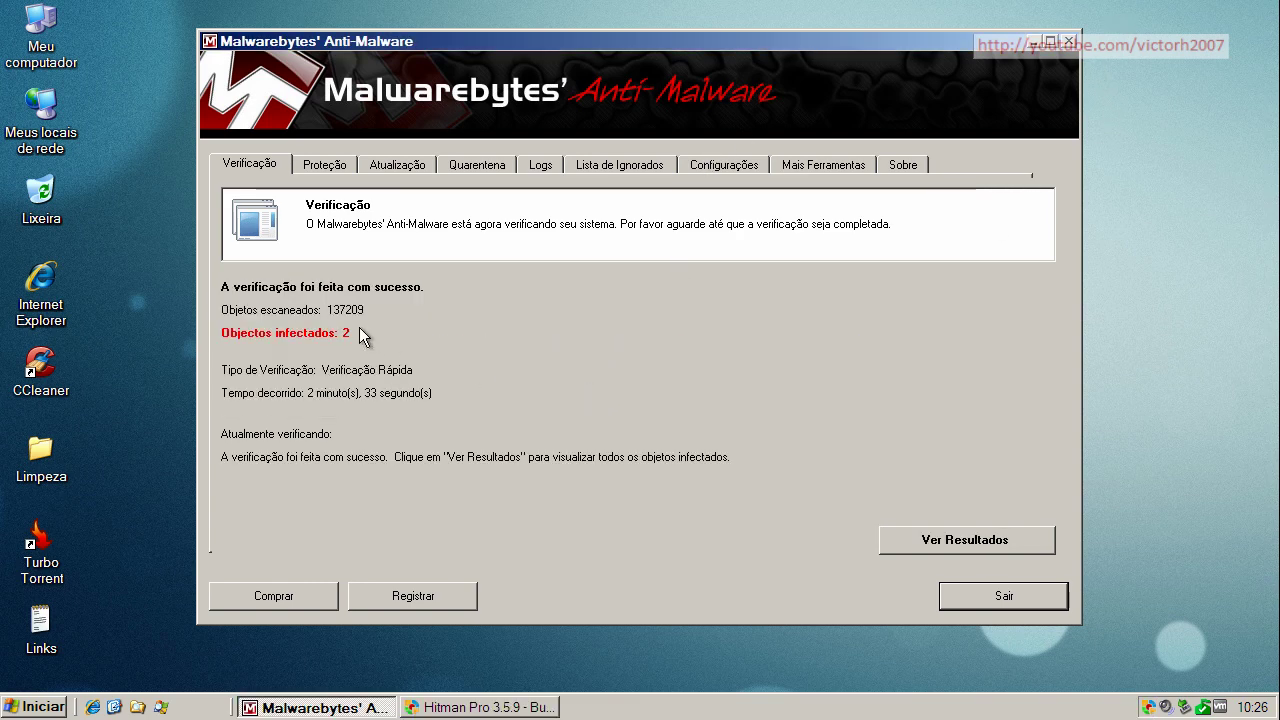
pyautogui.click(995, 542)
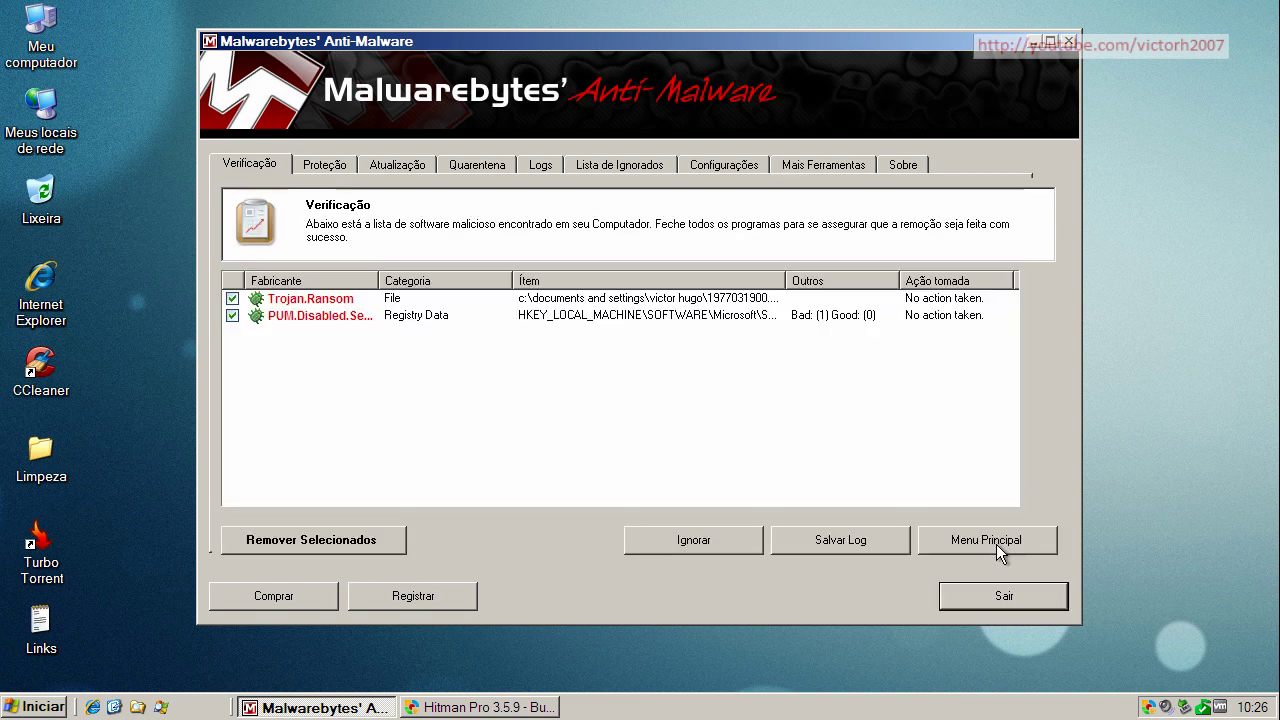
pyautogui.moveTo(785, 281); pyautogui.dragTo(907, 282)
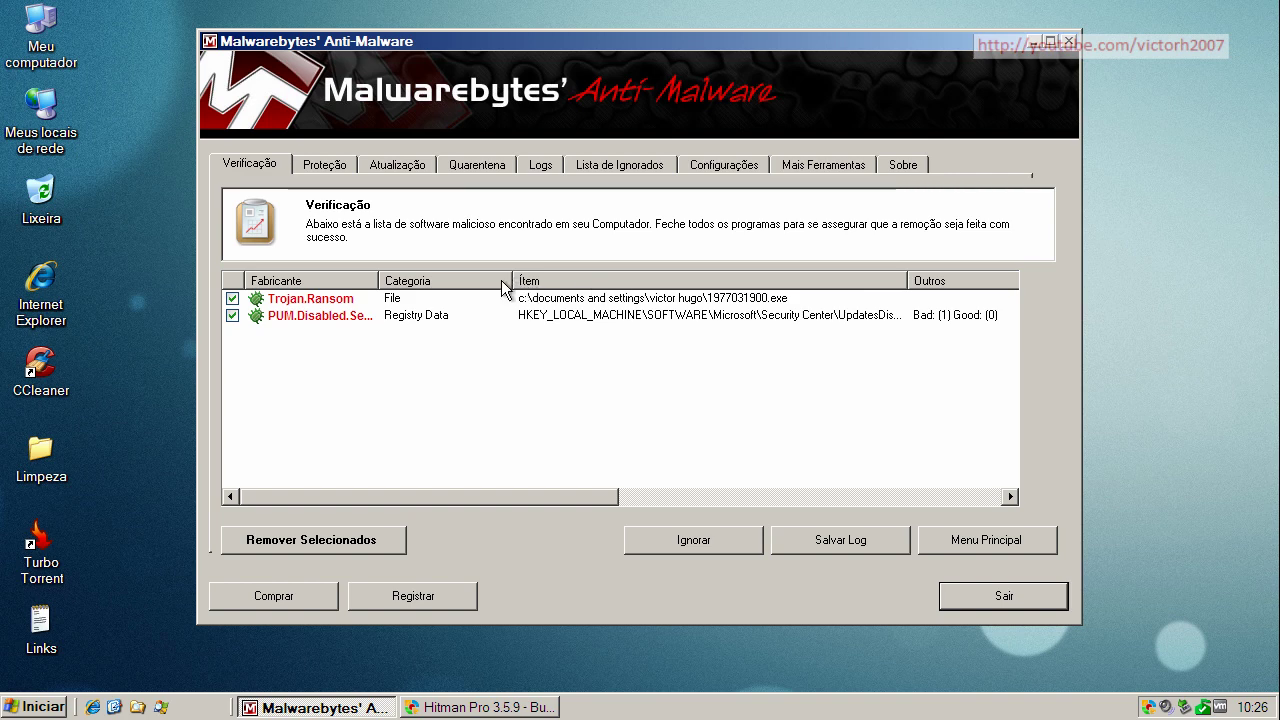
pyautogui.moveTo(907, 281); pyautogui.dragTo(1008, 280)
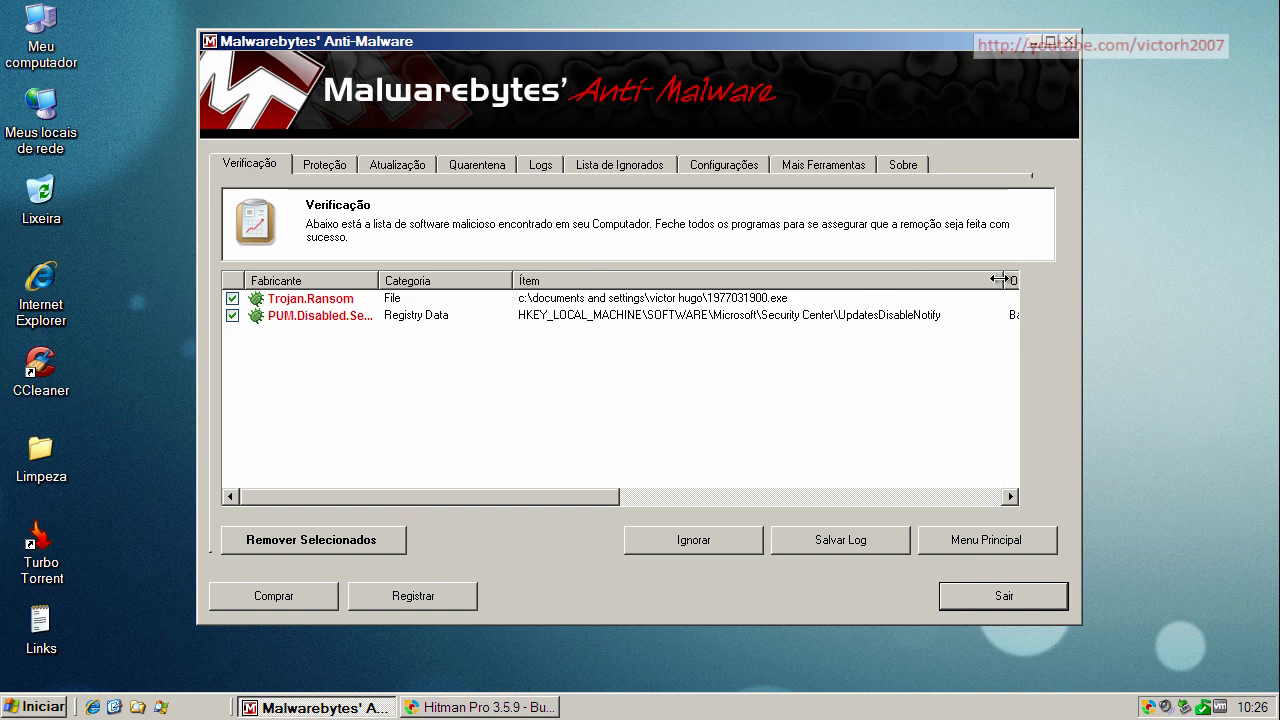
pyautogui.click(294, 305)
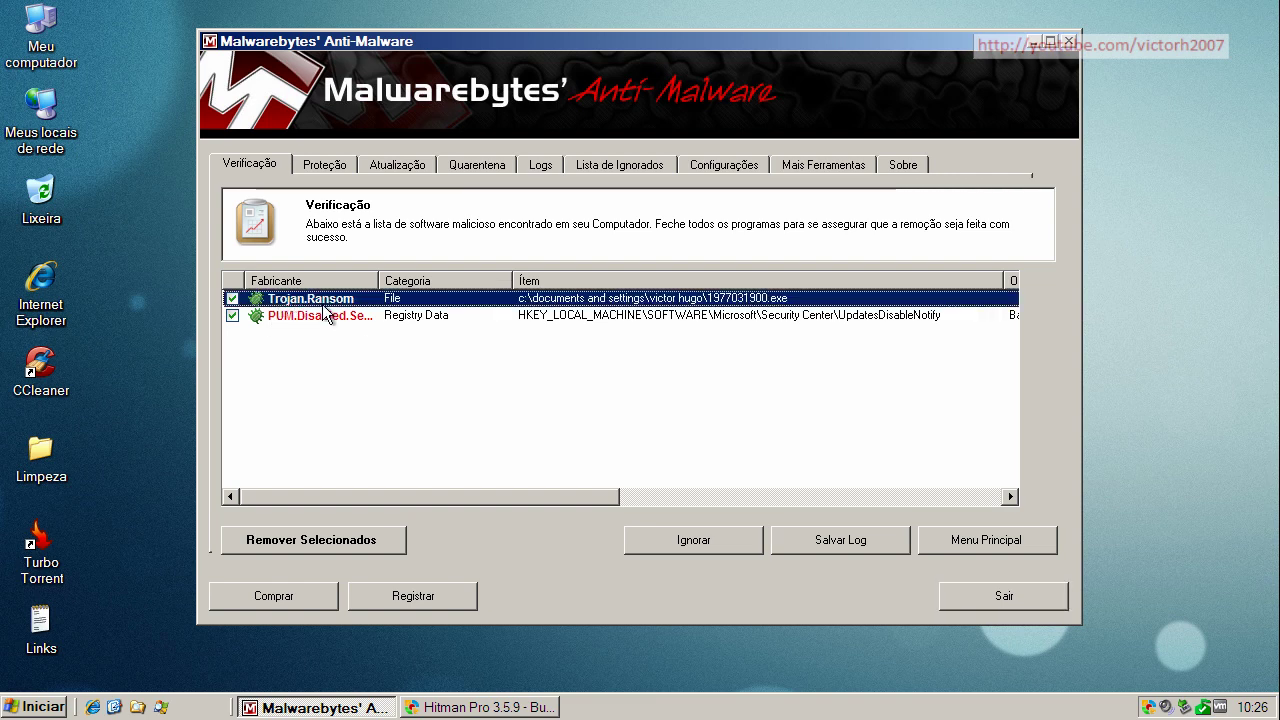
pyautogui.click(328, 320)
pyautogui.moveTo(378, 283); pyautogui.dragTo(480, 284)
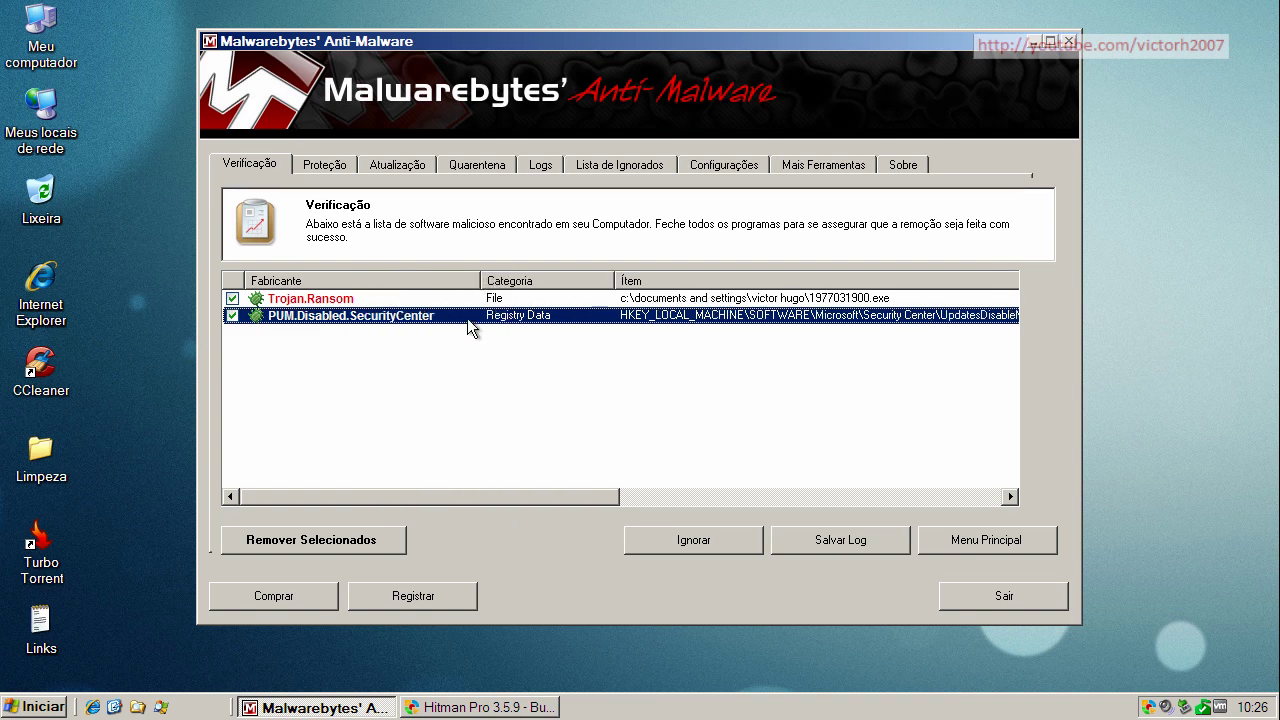
# Step: Remove the selected Trojan.Ransom and PUM.Disabled.SecurityCenter items, close the log, and exit Malwarebytes without restarting the computer
pyautogui.click(303, 539)
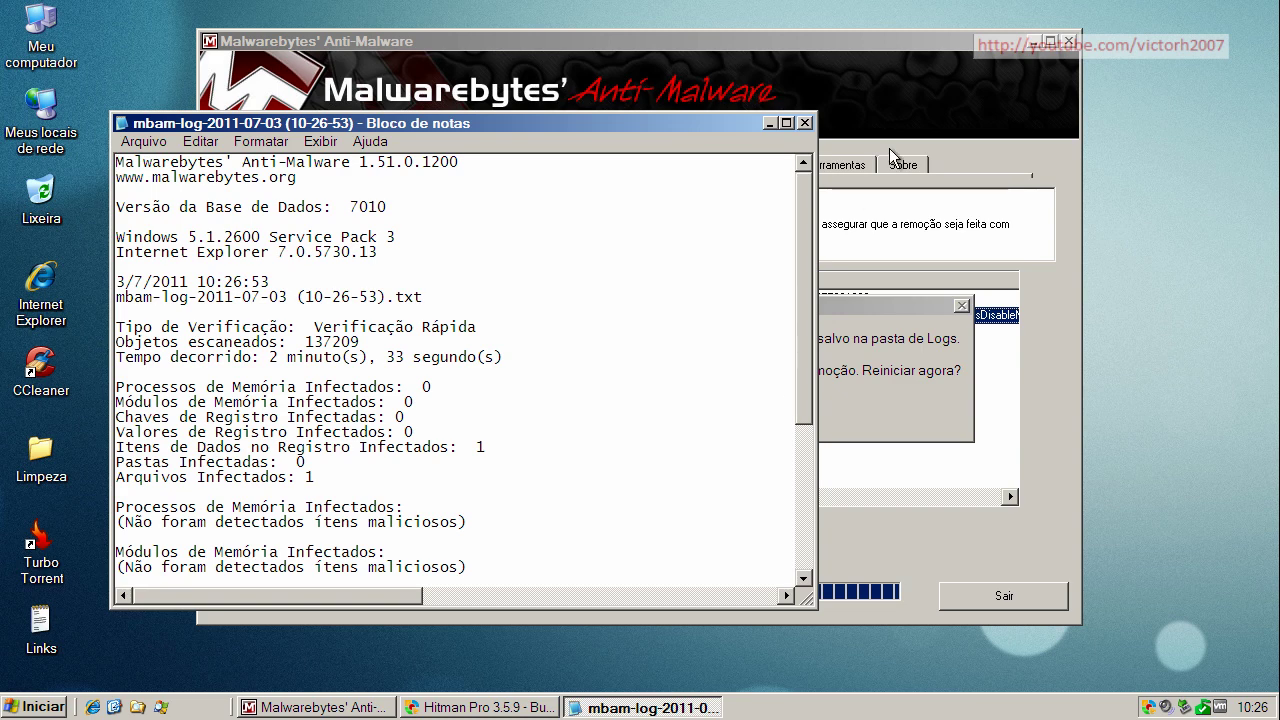
pyautogui.click(805, 122)
pyautogui.click(703, 411)
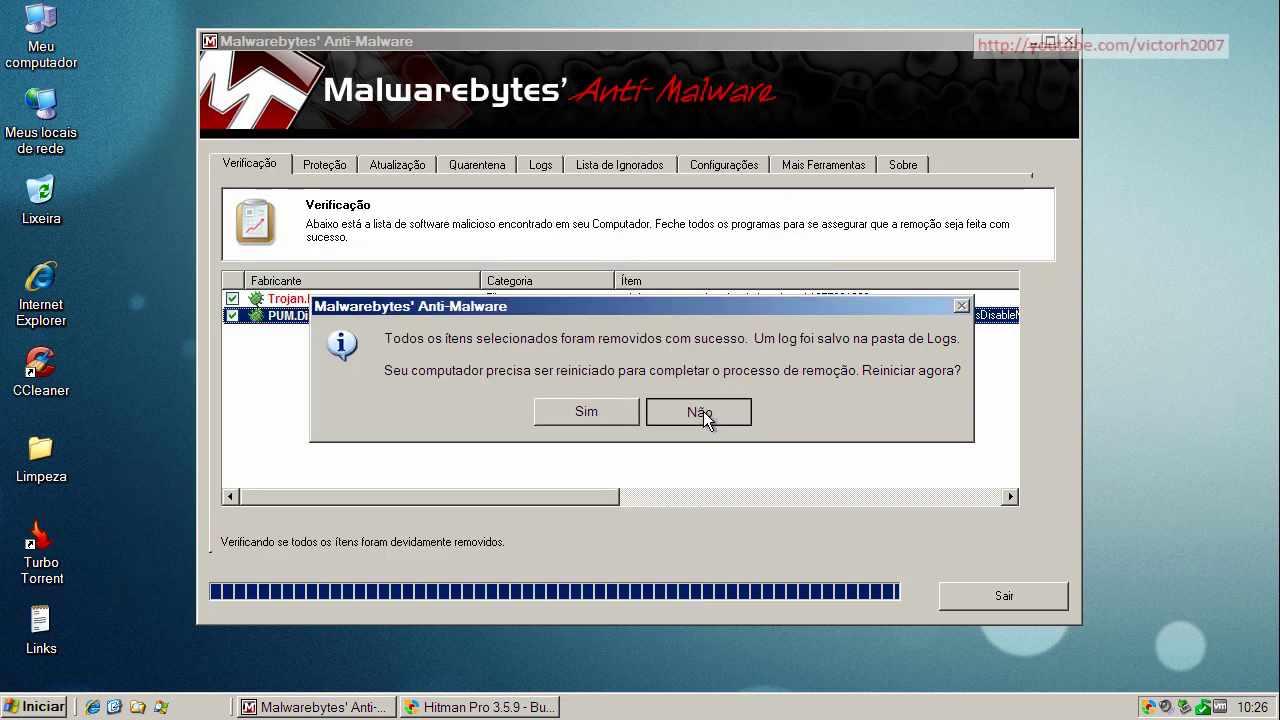
pyautogui.click(1015, 590)
# Step: Scan with Hitman Pro and delete the detected mkdesk32.dll and cx[1].exe, restarting the computer to complete the removal
pyautogui.click(298, 707)
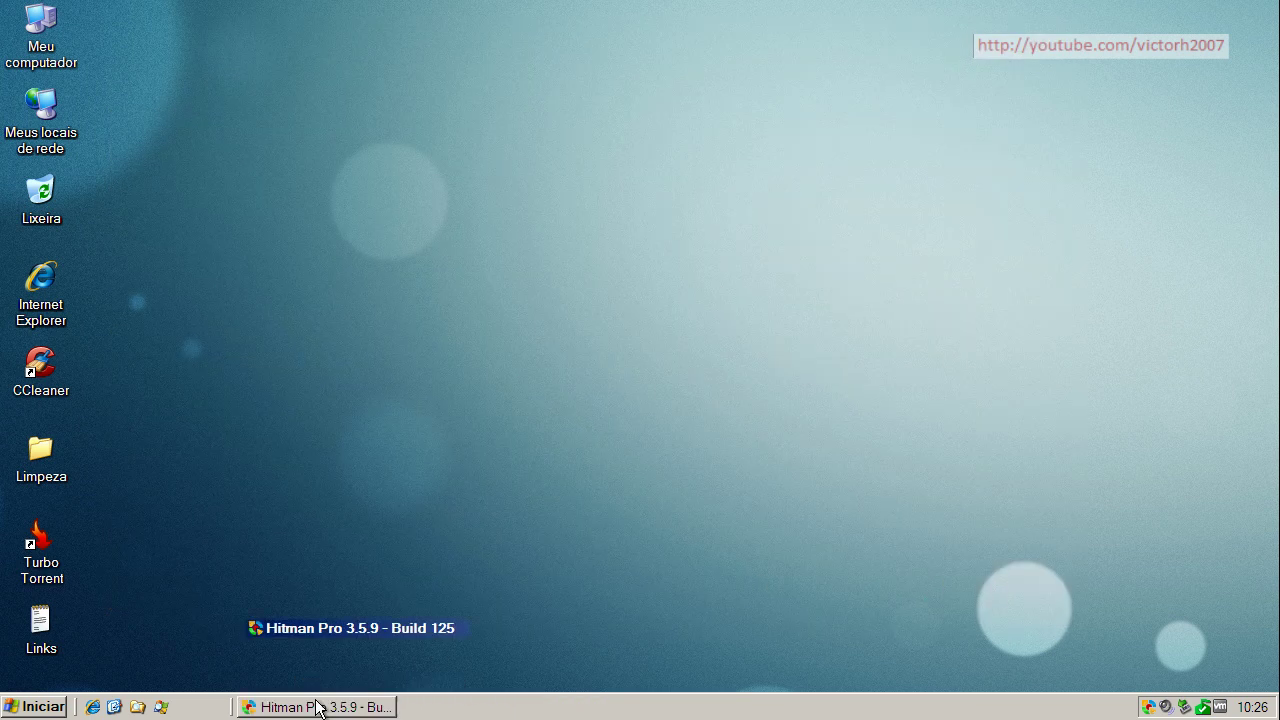
pyautogui.click(786, 597)
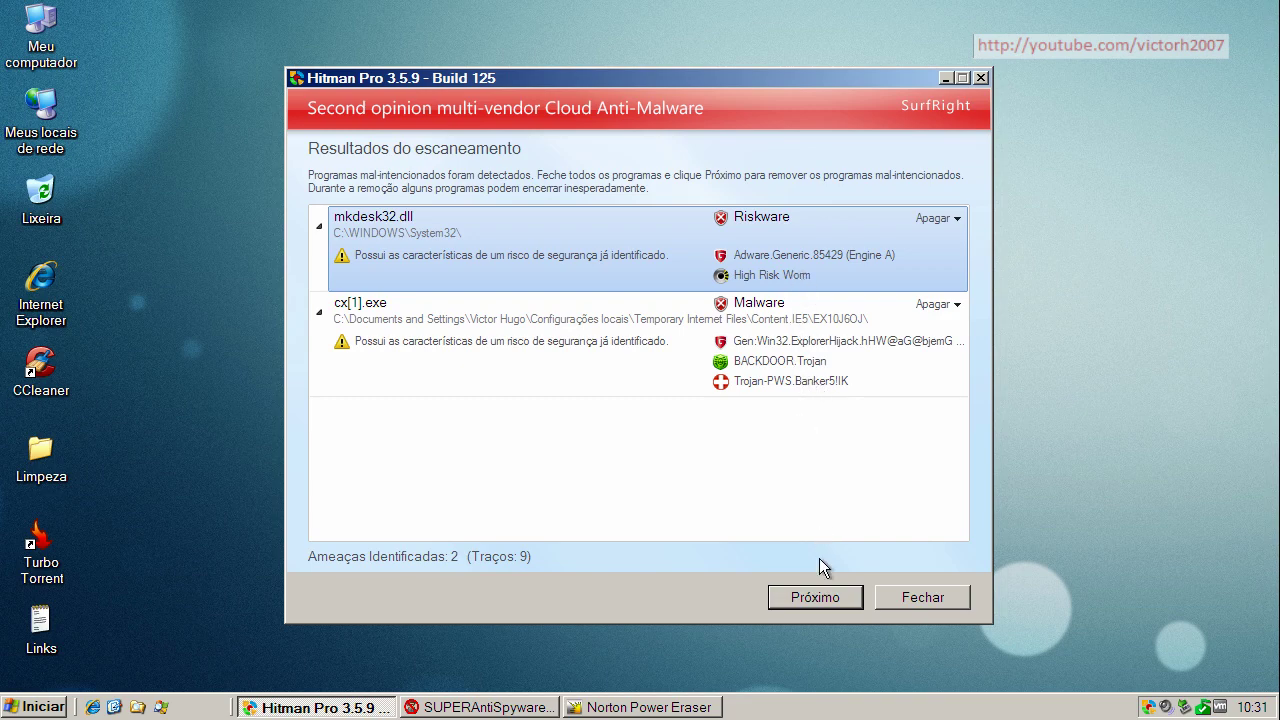
pyautogui.click(816, 596)
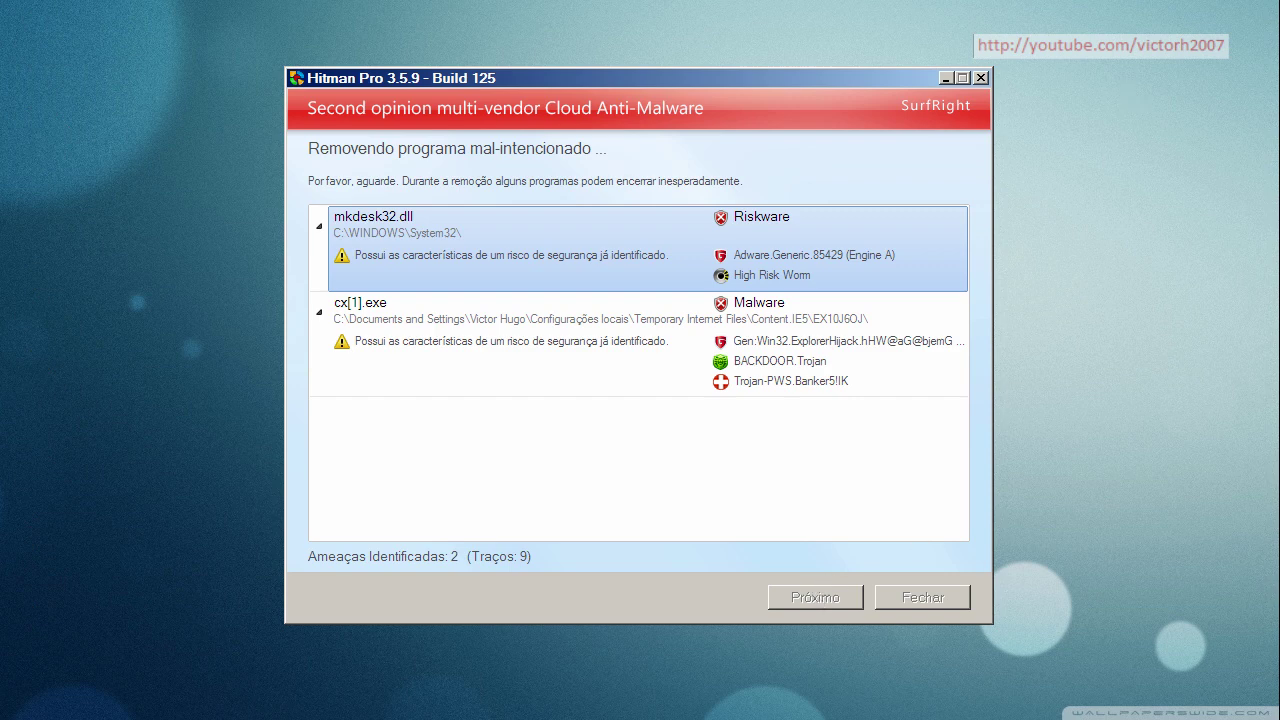
pyautogui.click(812, 449)
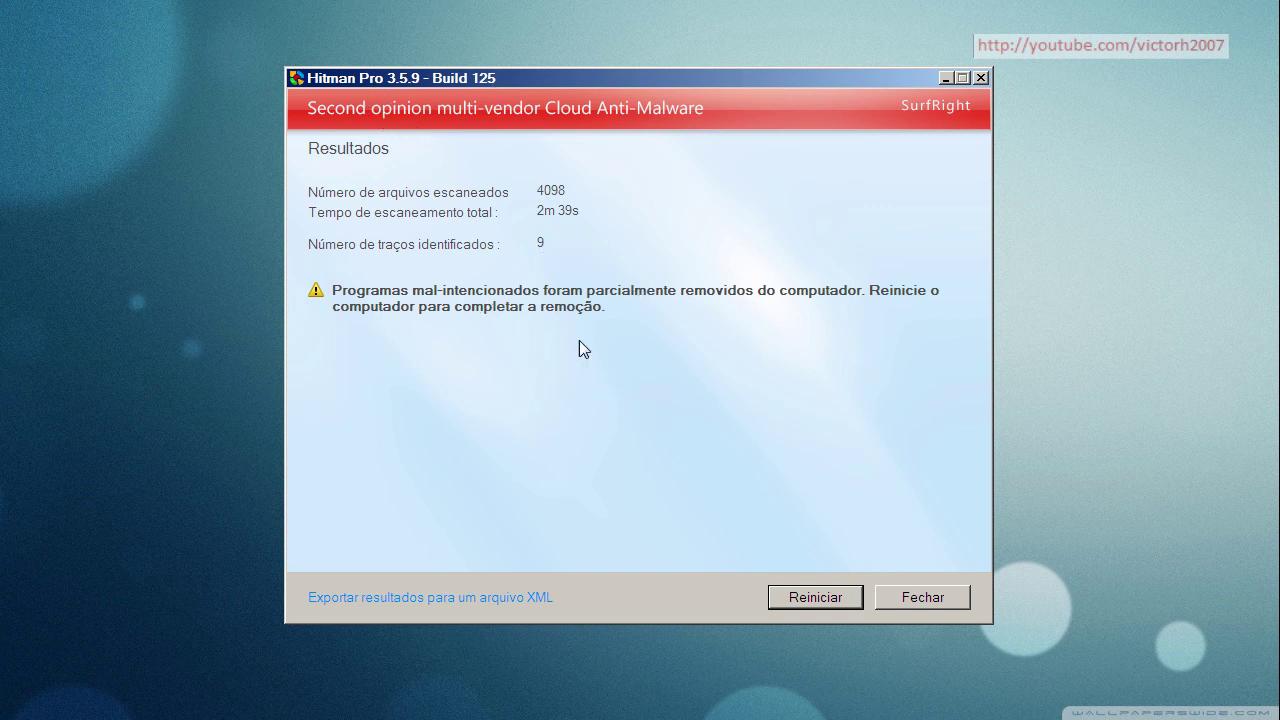
pyautogui.click(815, 599)
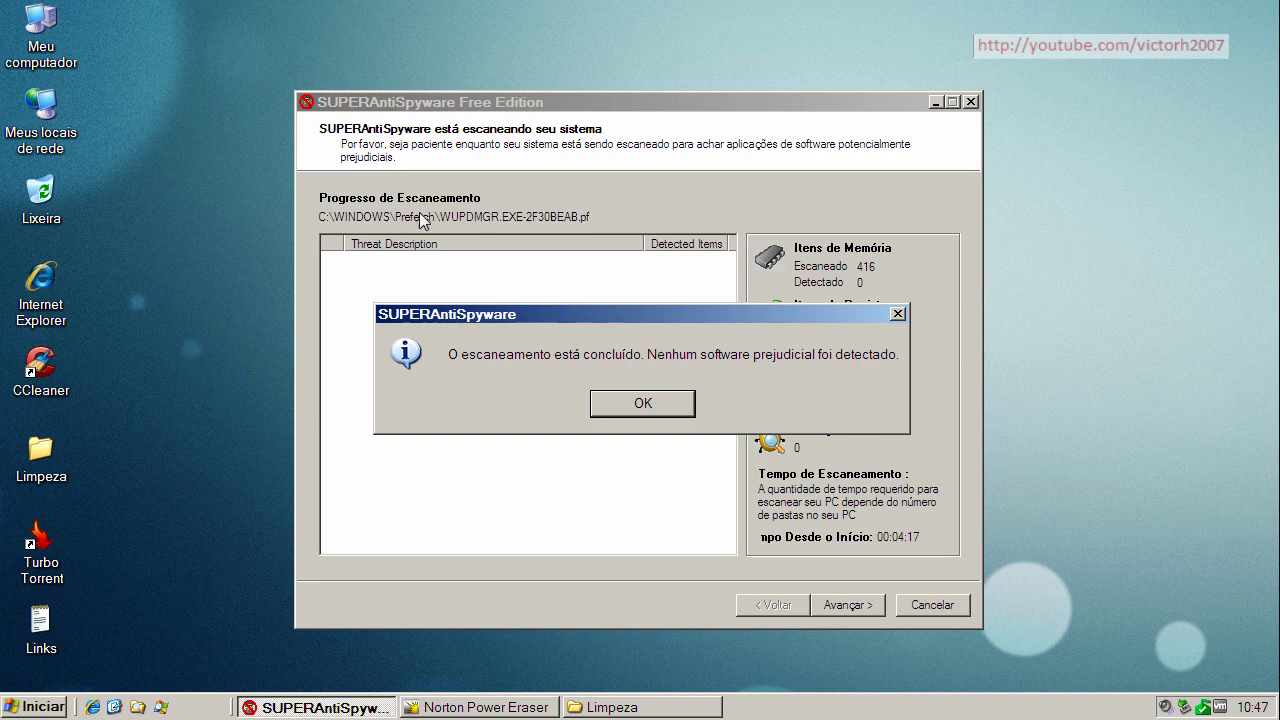
# Step: Close the finished SUPERAntiSpyware scan, and exit Norton Power Eraser without repairing the suspicious ttorrent.exe
pyautogui.click(628, 402)
pyautogui.click(933, 605)
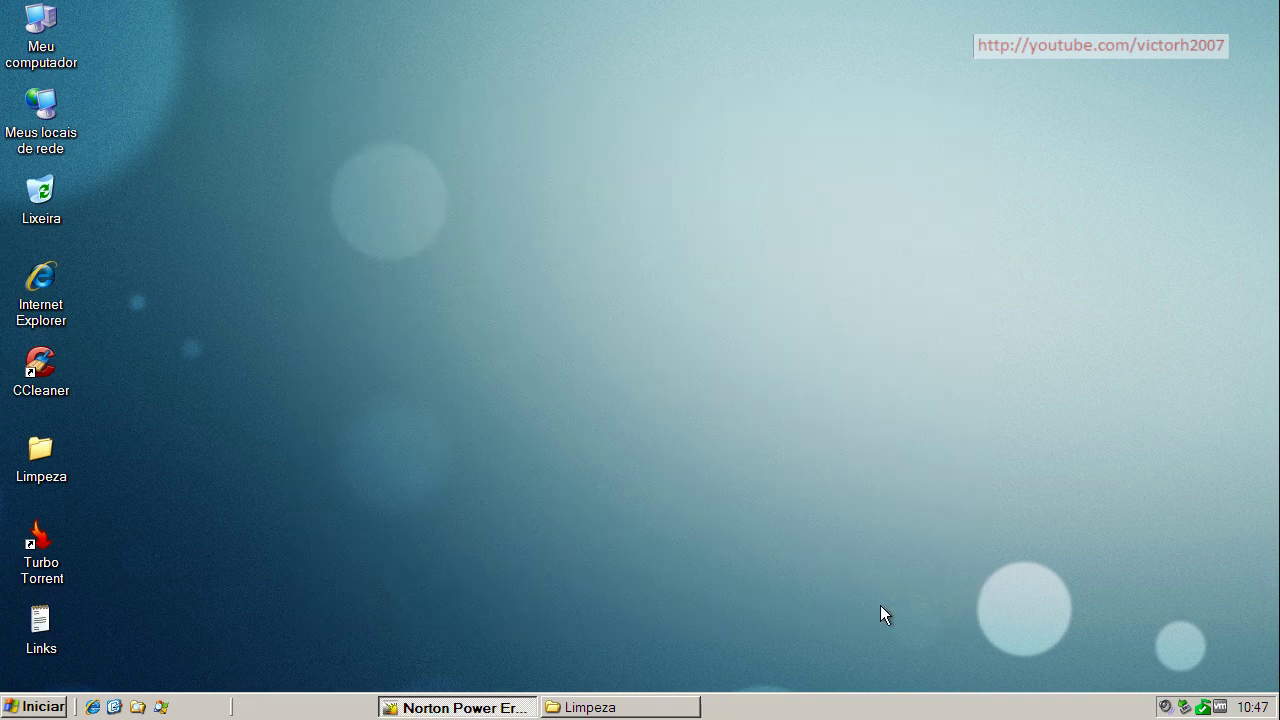
pyautogui.click(329, 706)
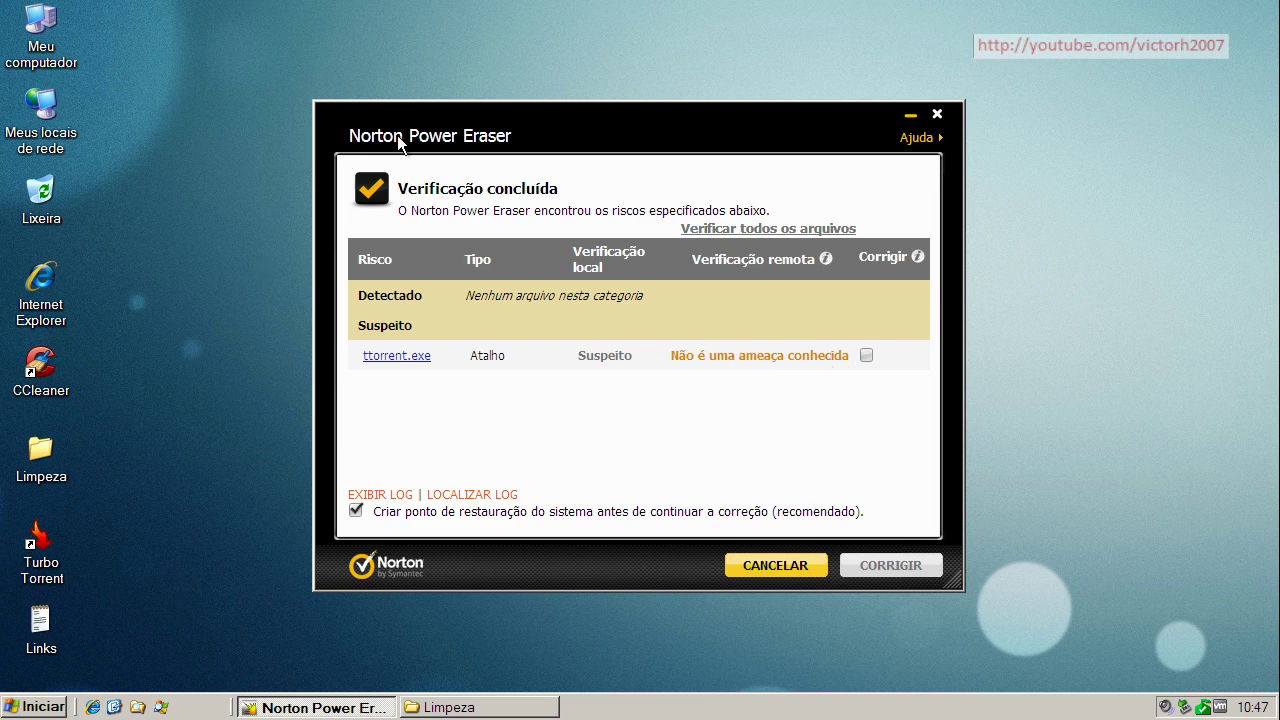
pyautogui.click(804, 567)
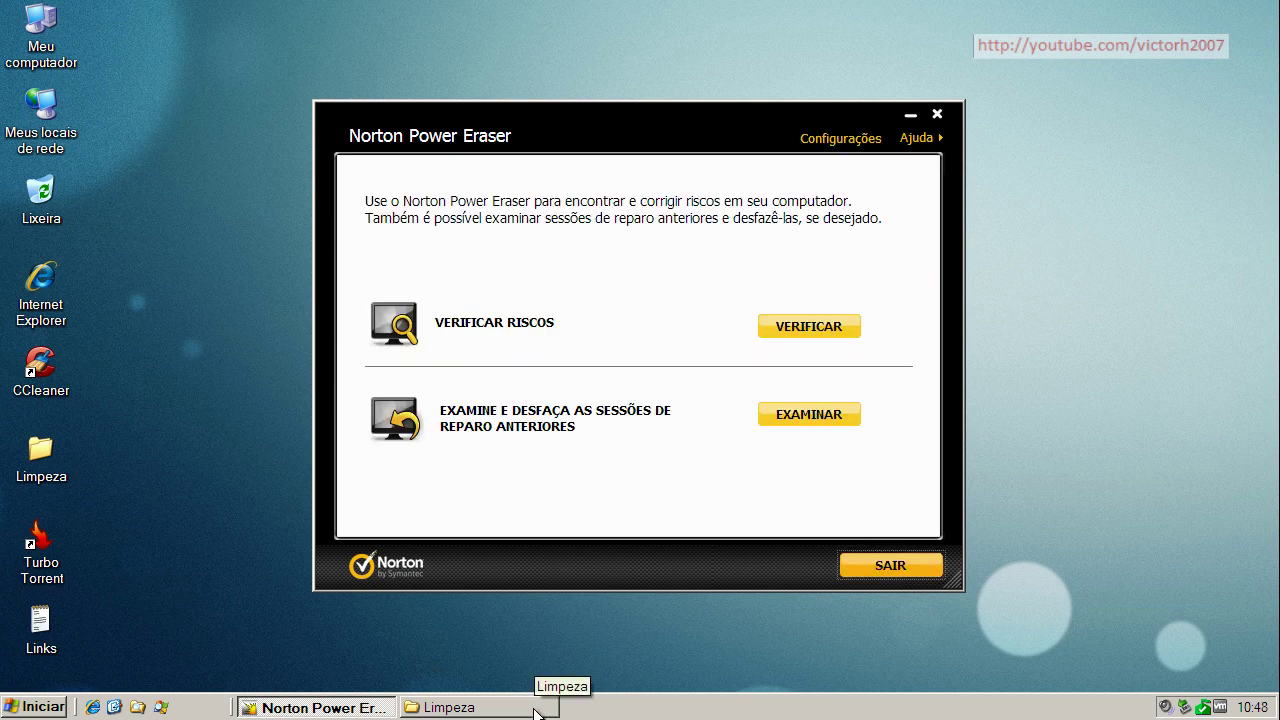
pyautogui.click(937, 114)
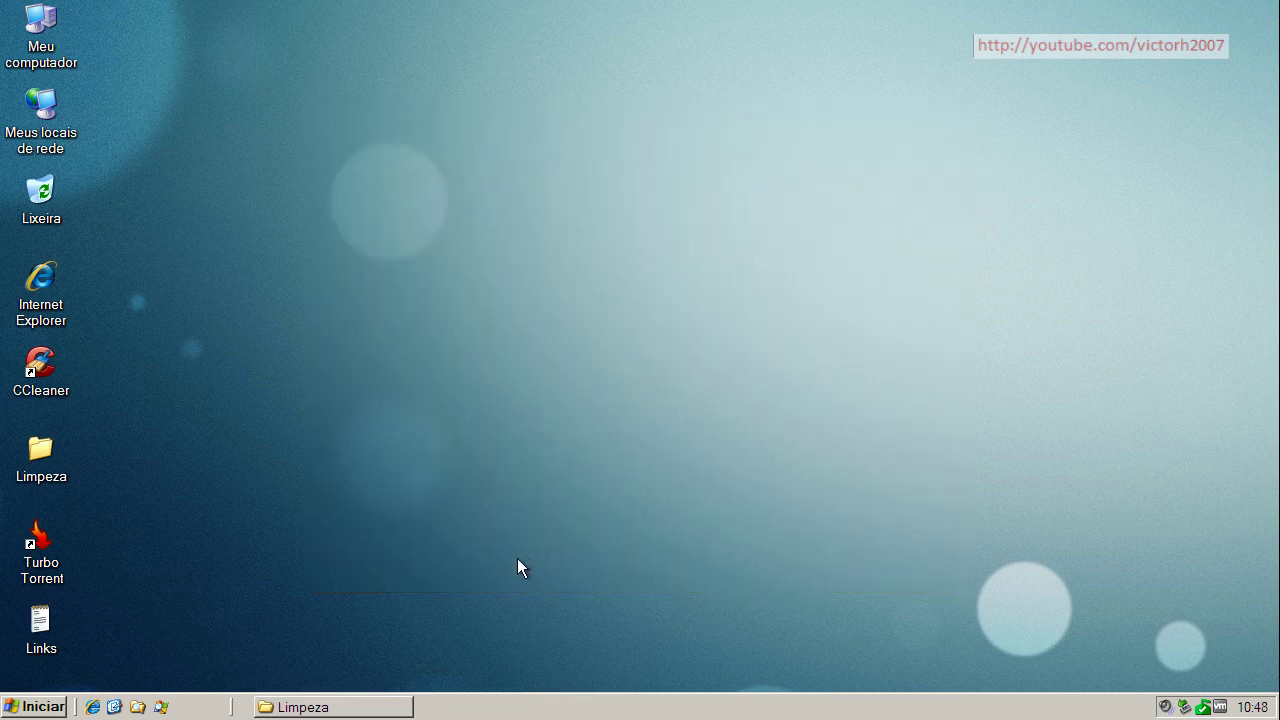
# Step: Launch the tdsskiller rootkit scanner from the Limpeza folder
pyautogui.click(287, 708)
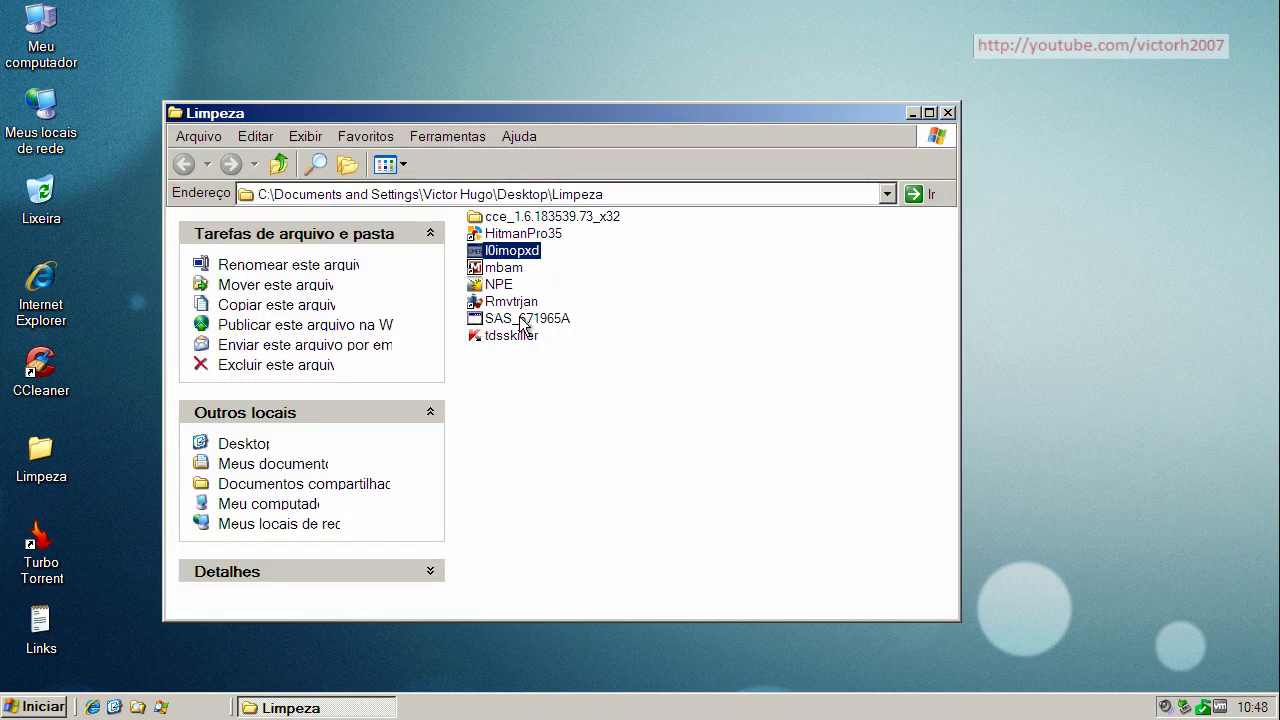
pyautogui.click(528, 340)
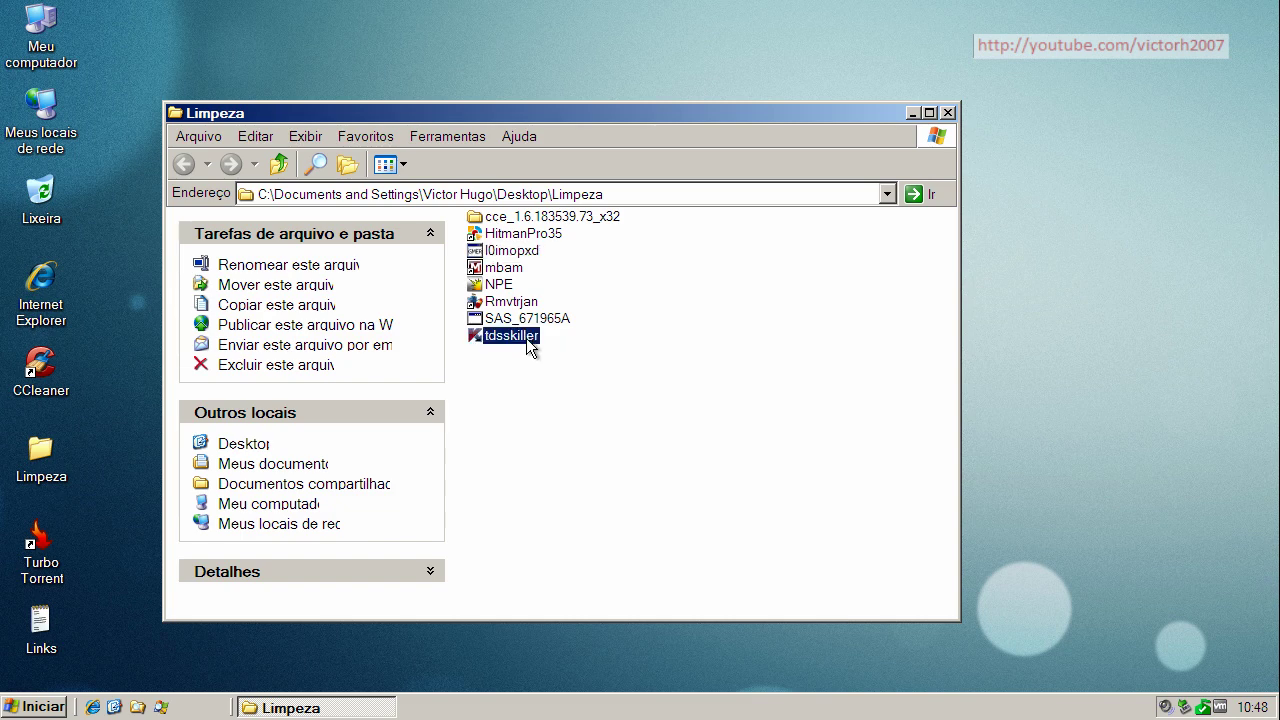
pyautogui.click(508, 249)
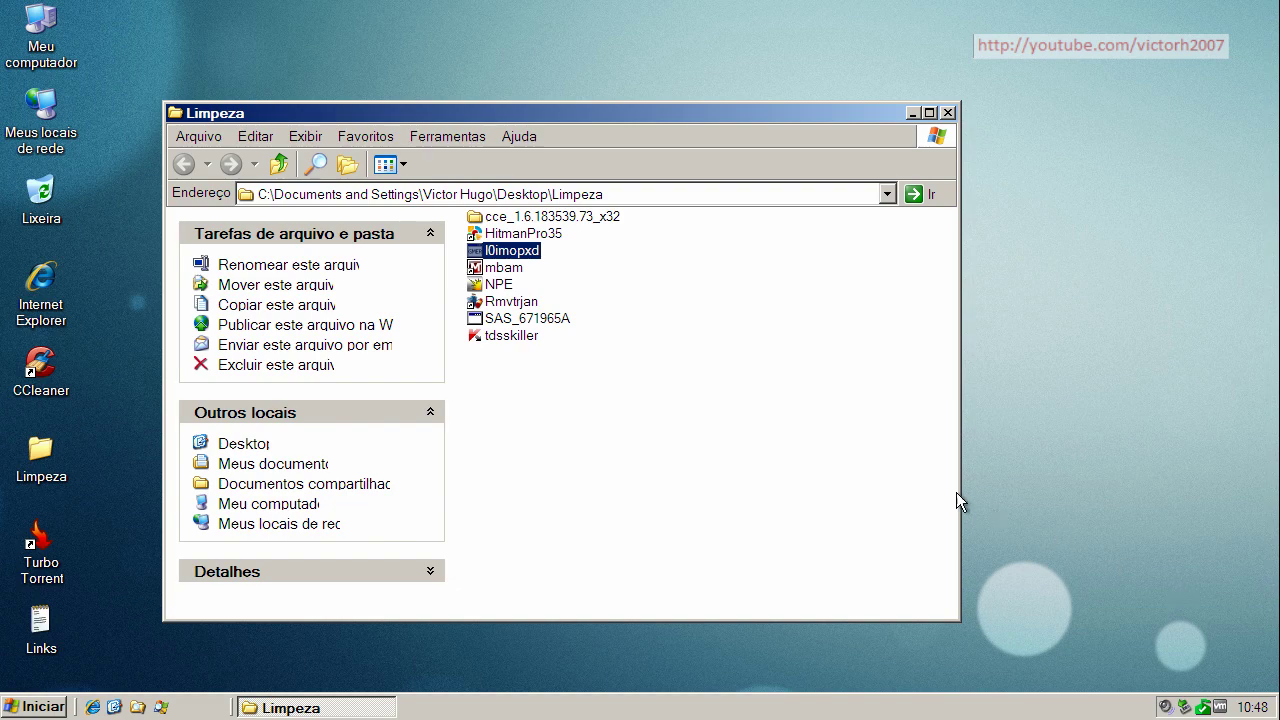
pyautogui.doubleClick(521, 336)
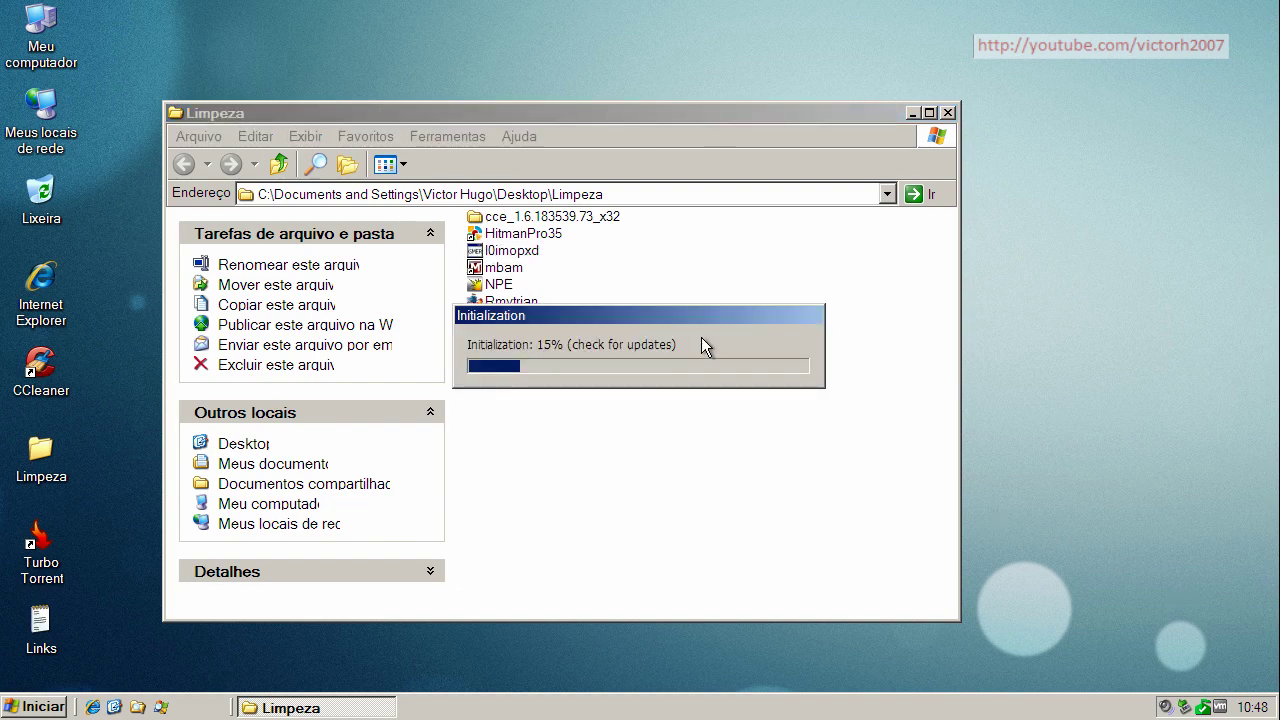
pyautogui.click(580, 315)
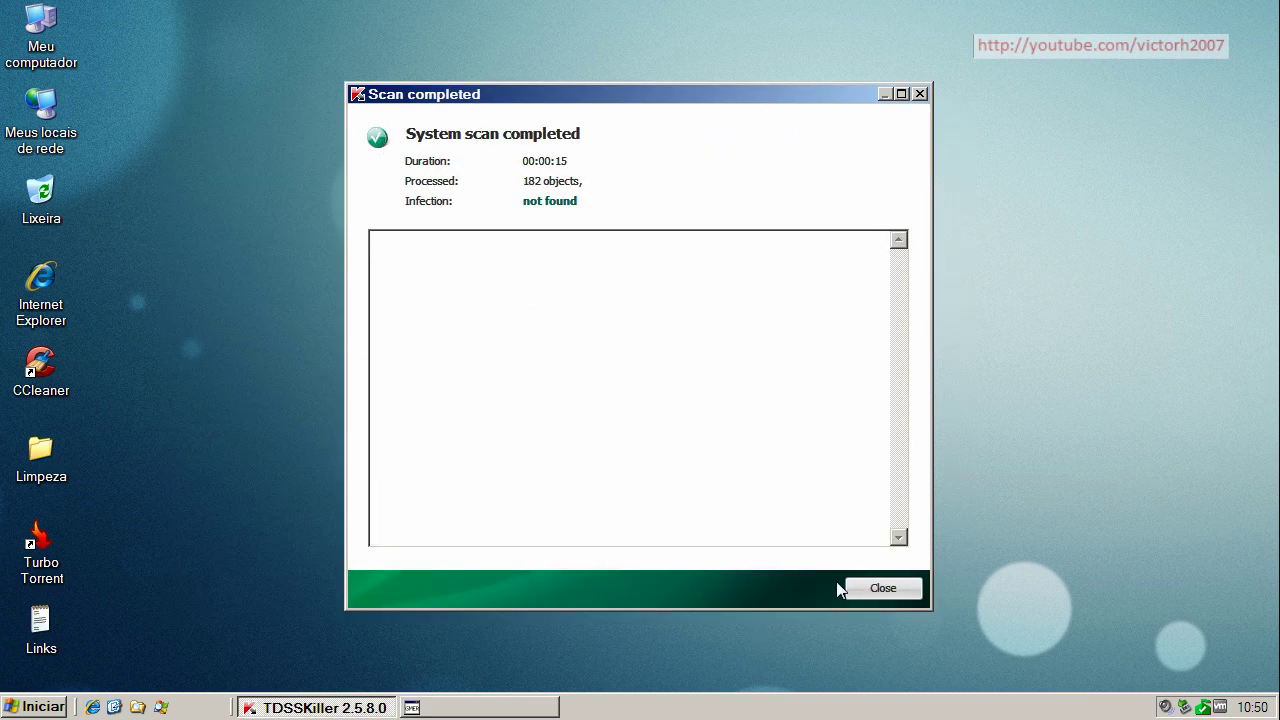
# Step: Close the TDSSKiller scan report, review the GMER rootkit results, and close both programs
pyautogui.click(872, 589)
pyautogui.click(437, 709)
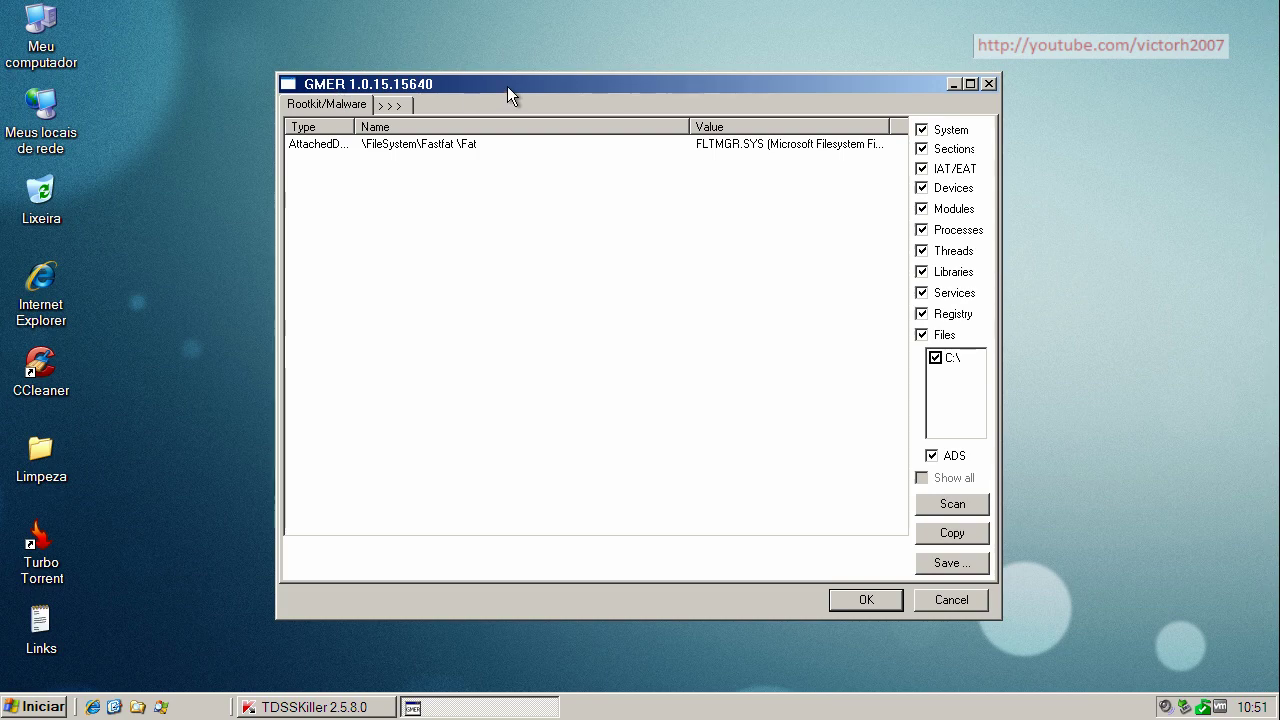
pyautogui.click(934, 601)
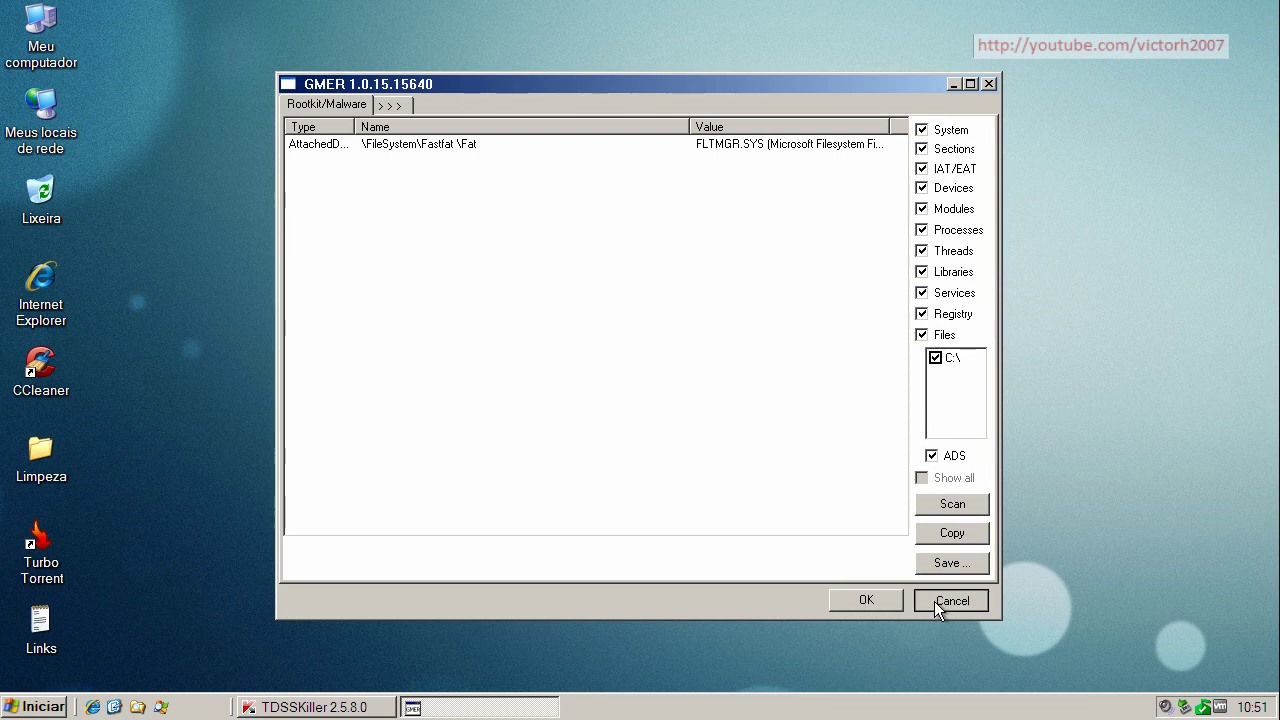
pyautogui.click(386, 707)
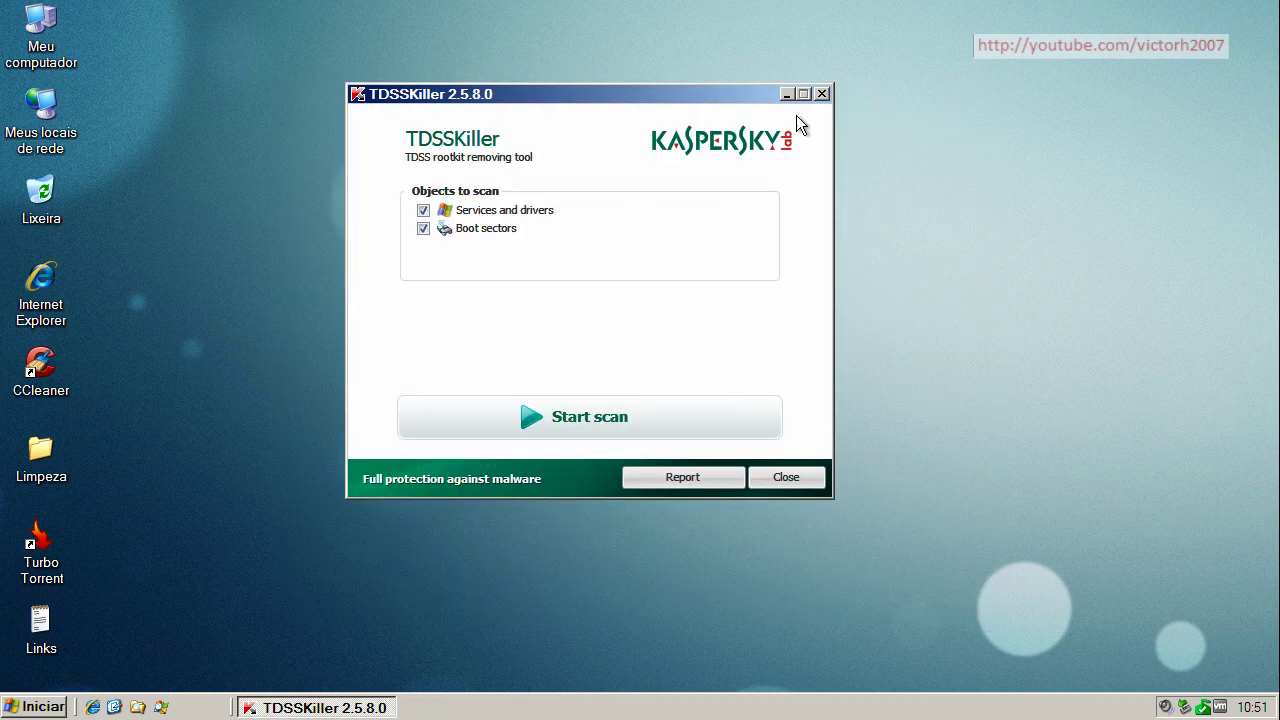
pyautogui.click(820, 94)
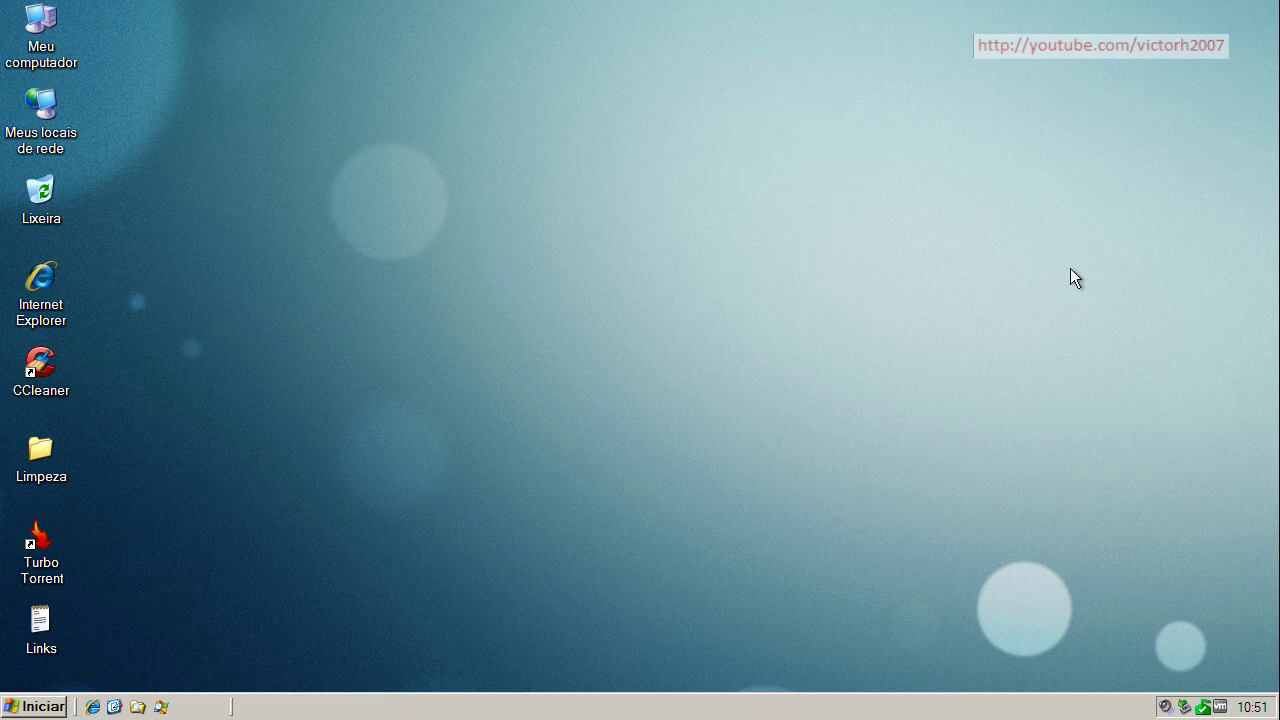
# Step: Open Microsoft Security Essentials and view its version information (Sobre o Security Essentials)
pyautogui.doubleClick(1203, 709)
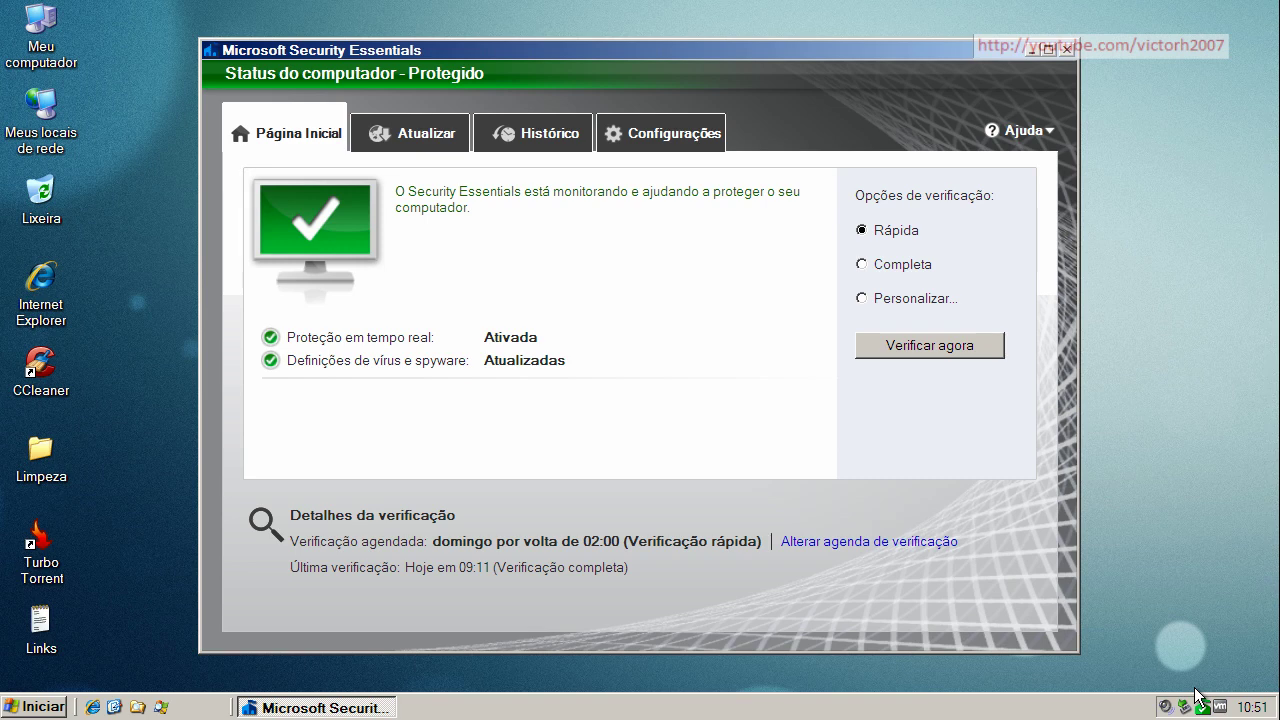
pyautogui.click(1043, 131)
pyautogui.click(848, 308)
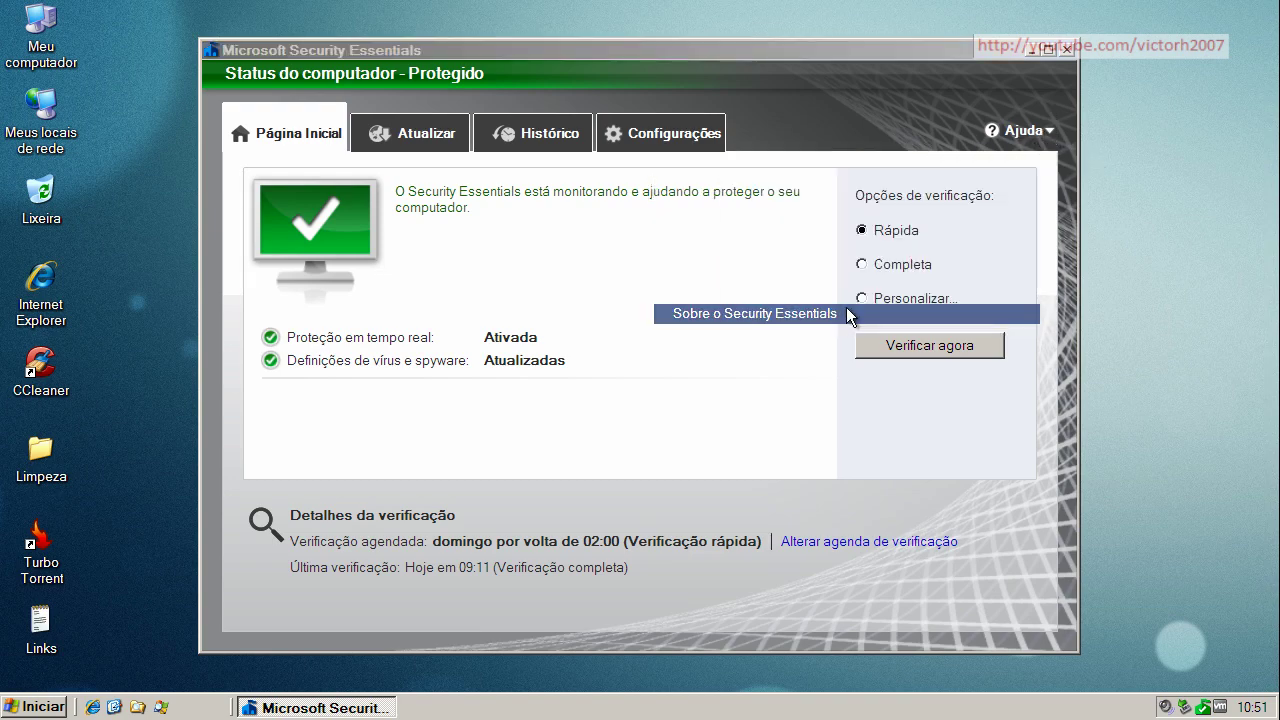